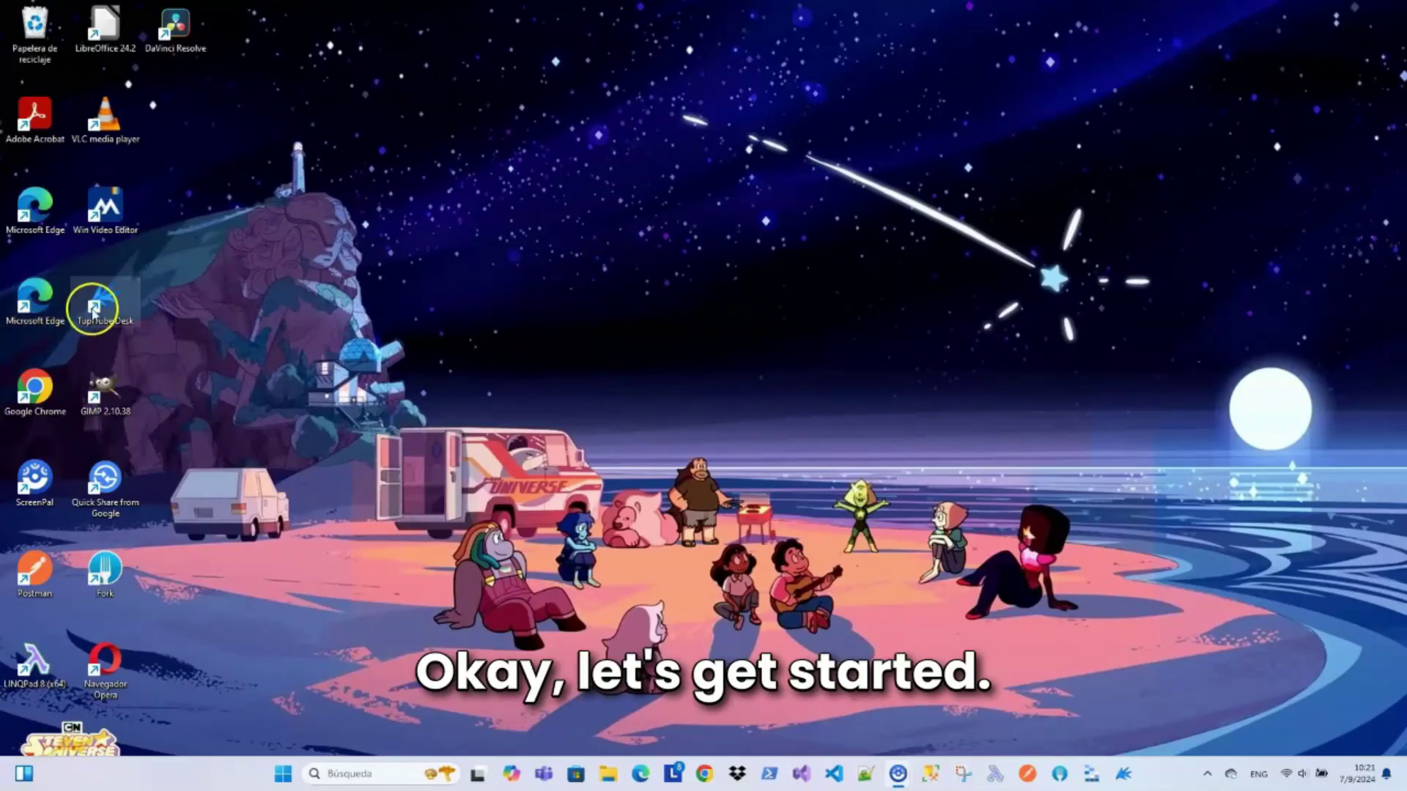
Launch TupiTube Desk and create a new project with the 1080 (Full HD Vertical) - 24 preset.
{"action": "double_click", "coordinate": [107, 308]}
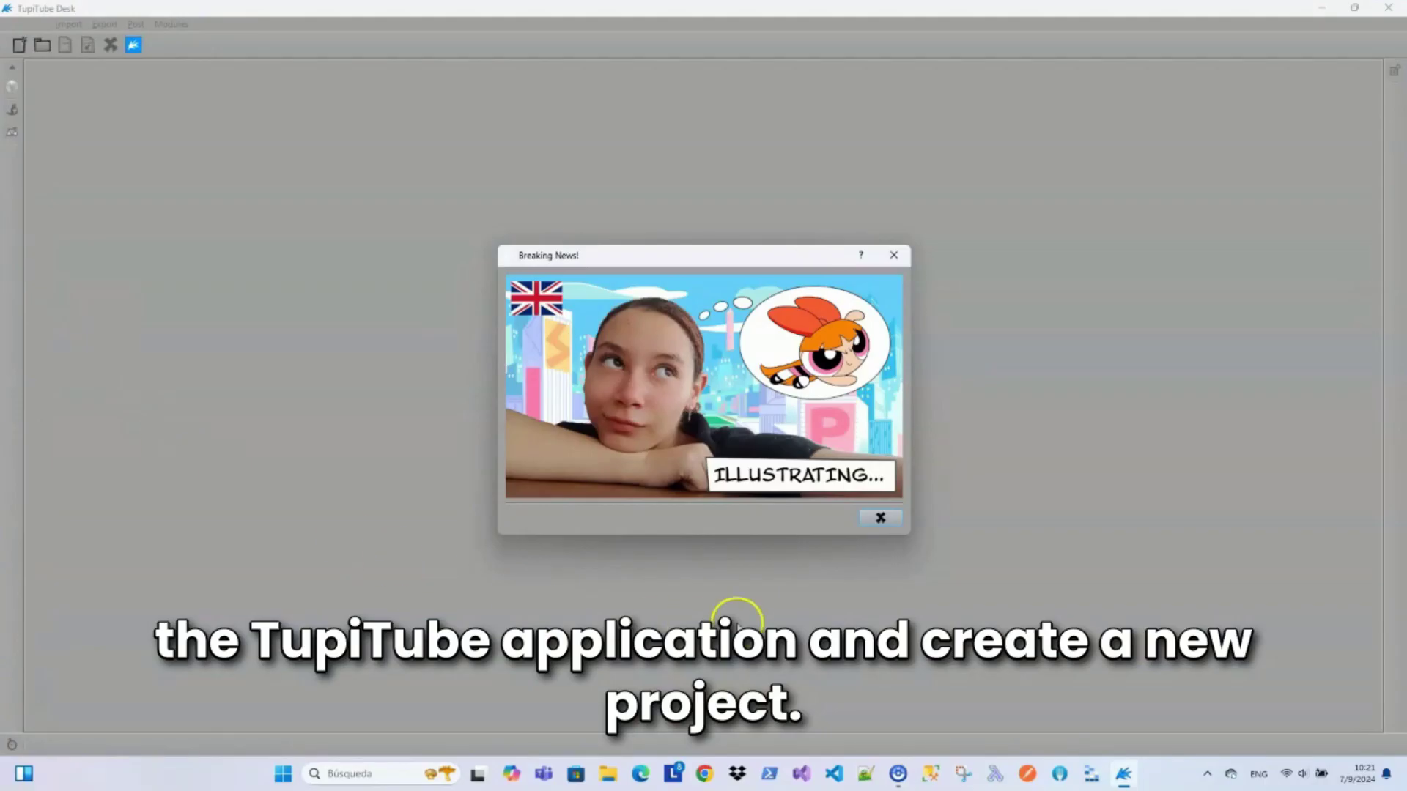
{"action": "left_click", "coordinate": [886, 516]}
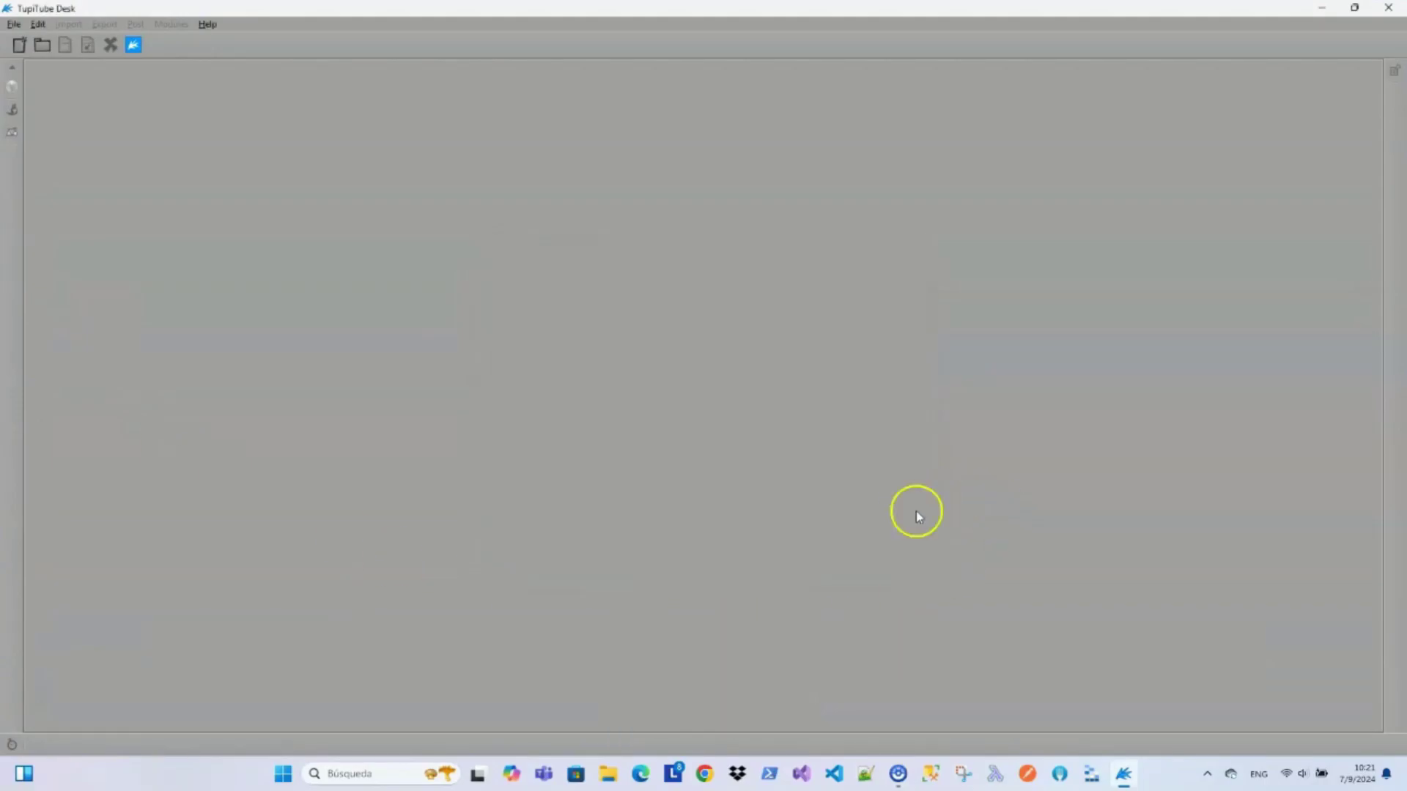
{"action": "left_click", "coordinate": [19, 44]}
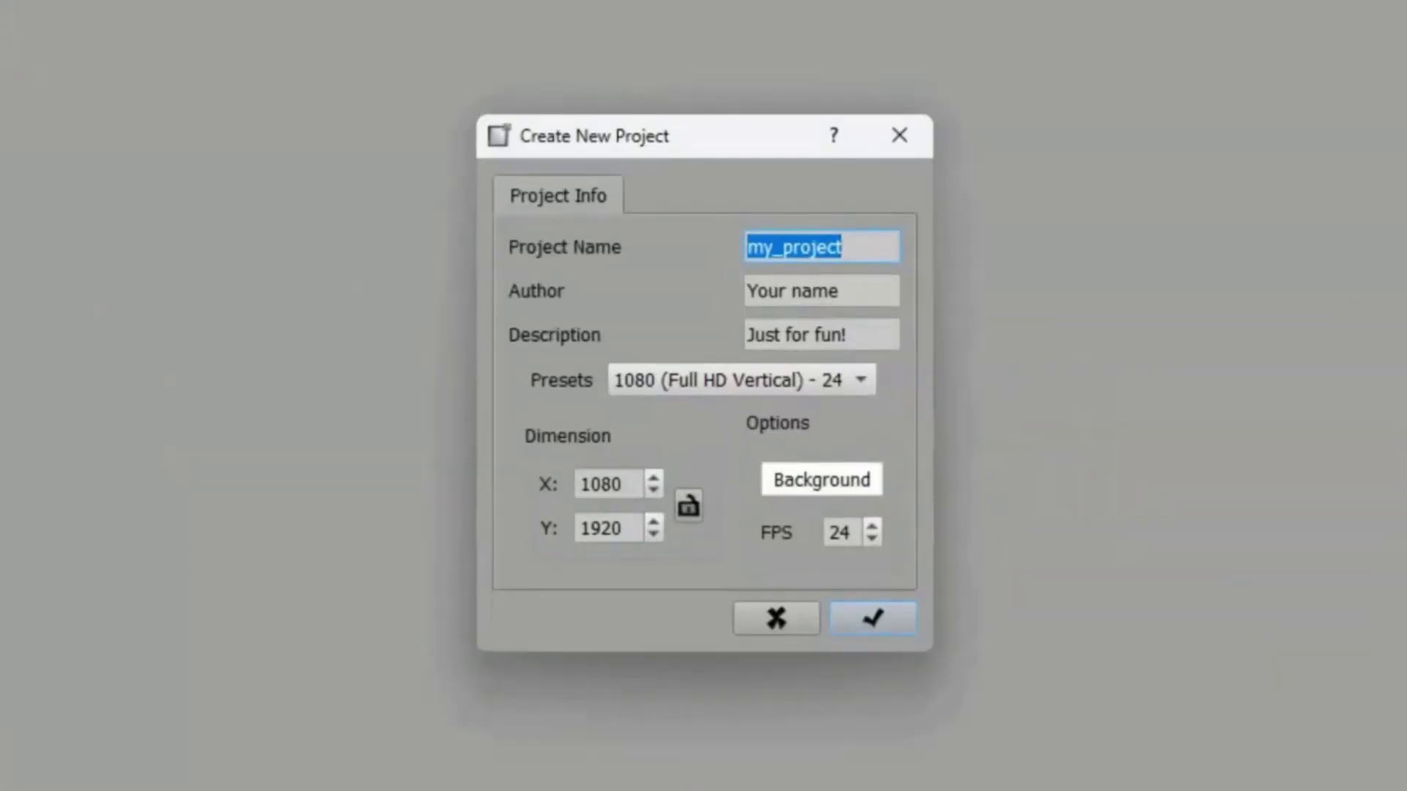
{"action": "left_click", "coordinate": [863, 380]}
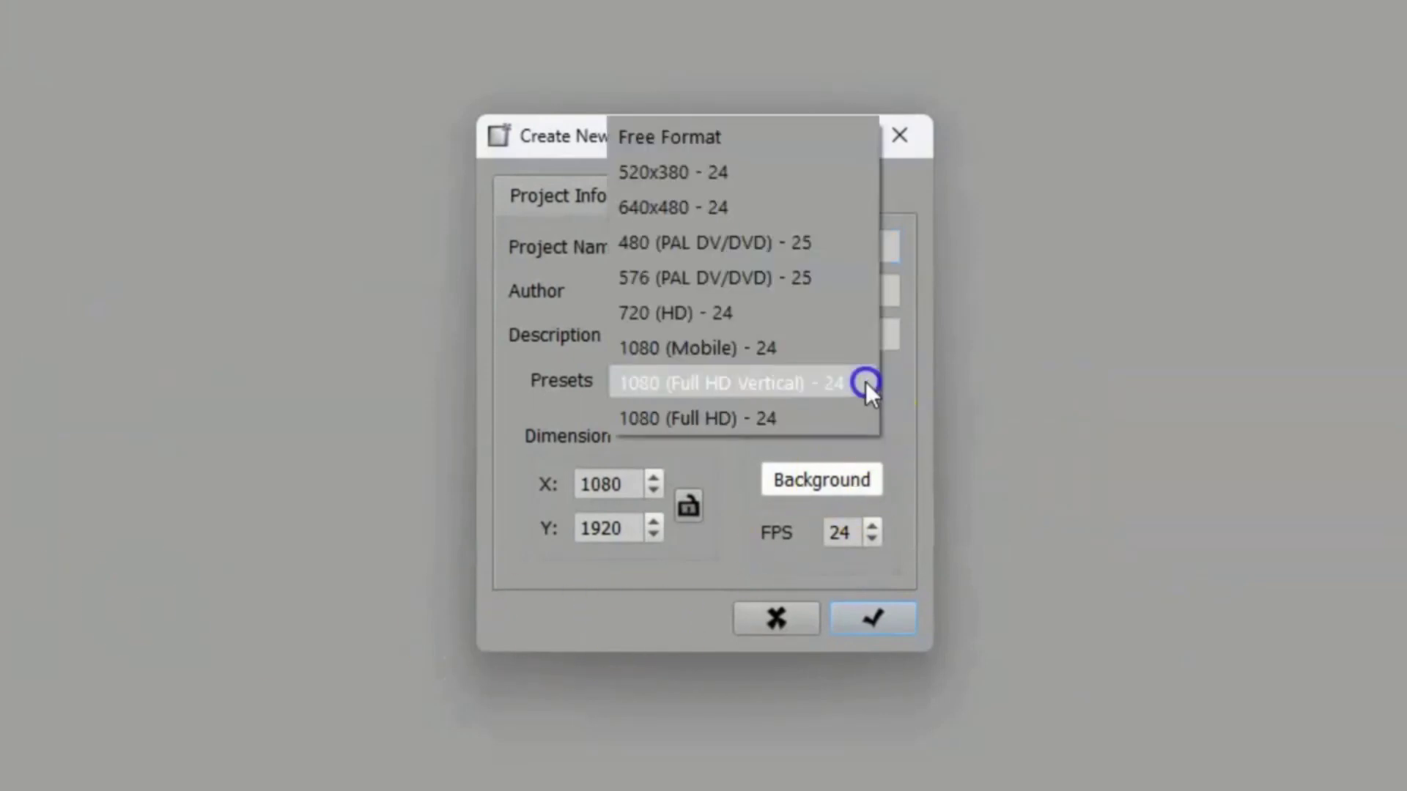
{"action": "left_click", "coordinate": [802, 382]}
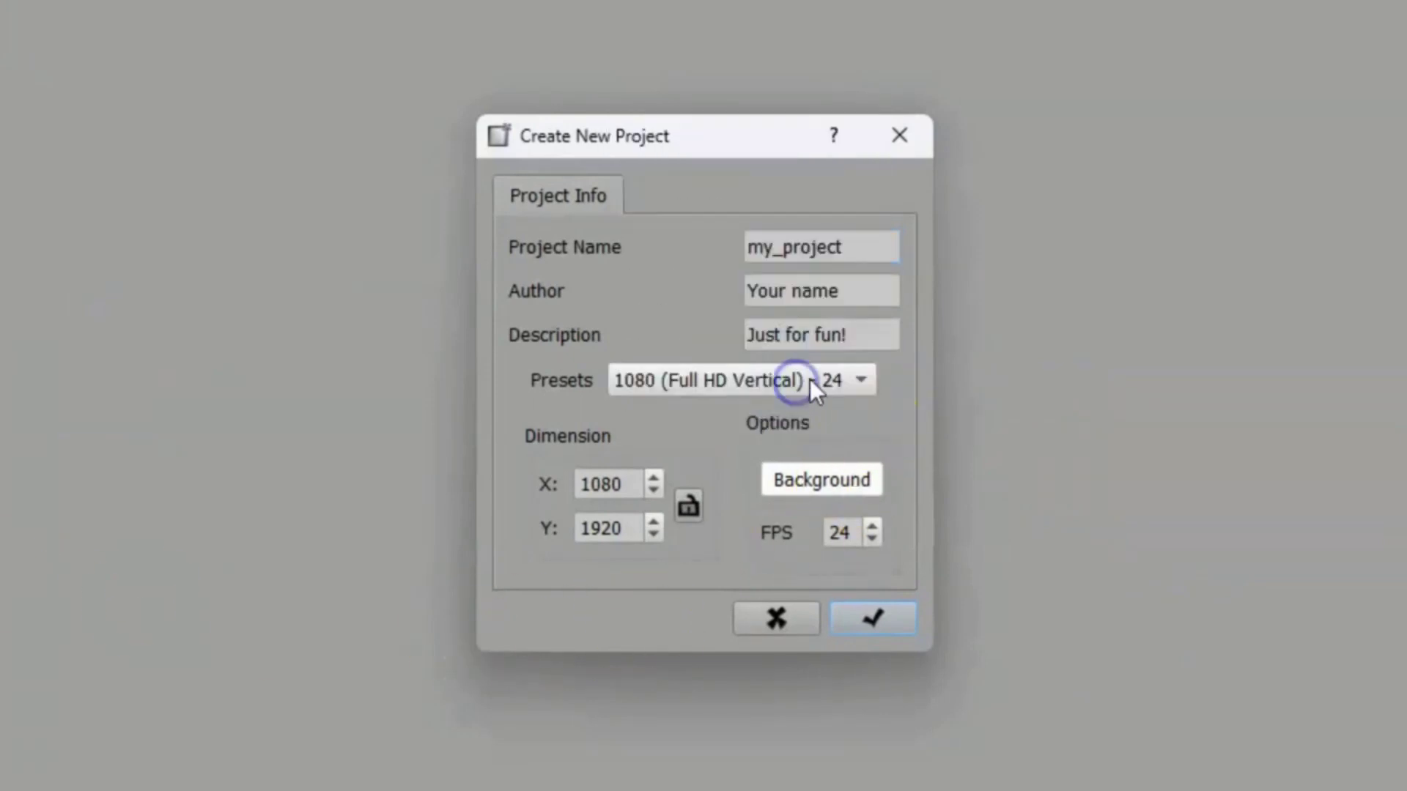
{"action": "left_click", "coordinate": [873, 616]}
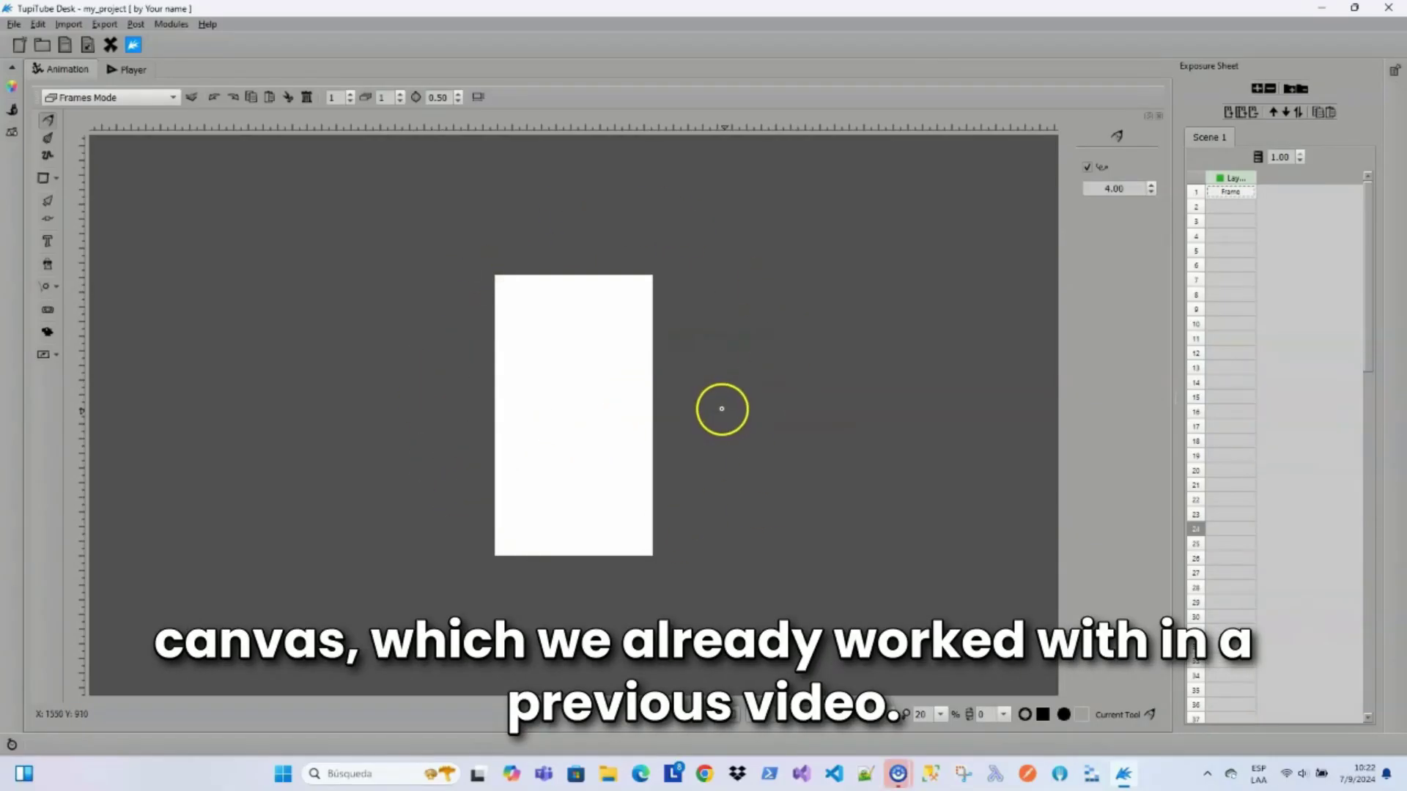
{"action": "scroll", "coordinate": [722, 408], "scroll_direction": "up", "scroll_amount": 2}
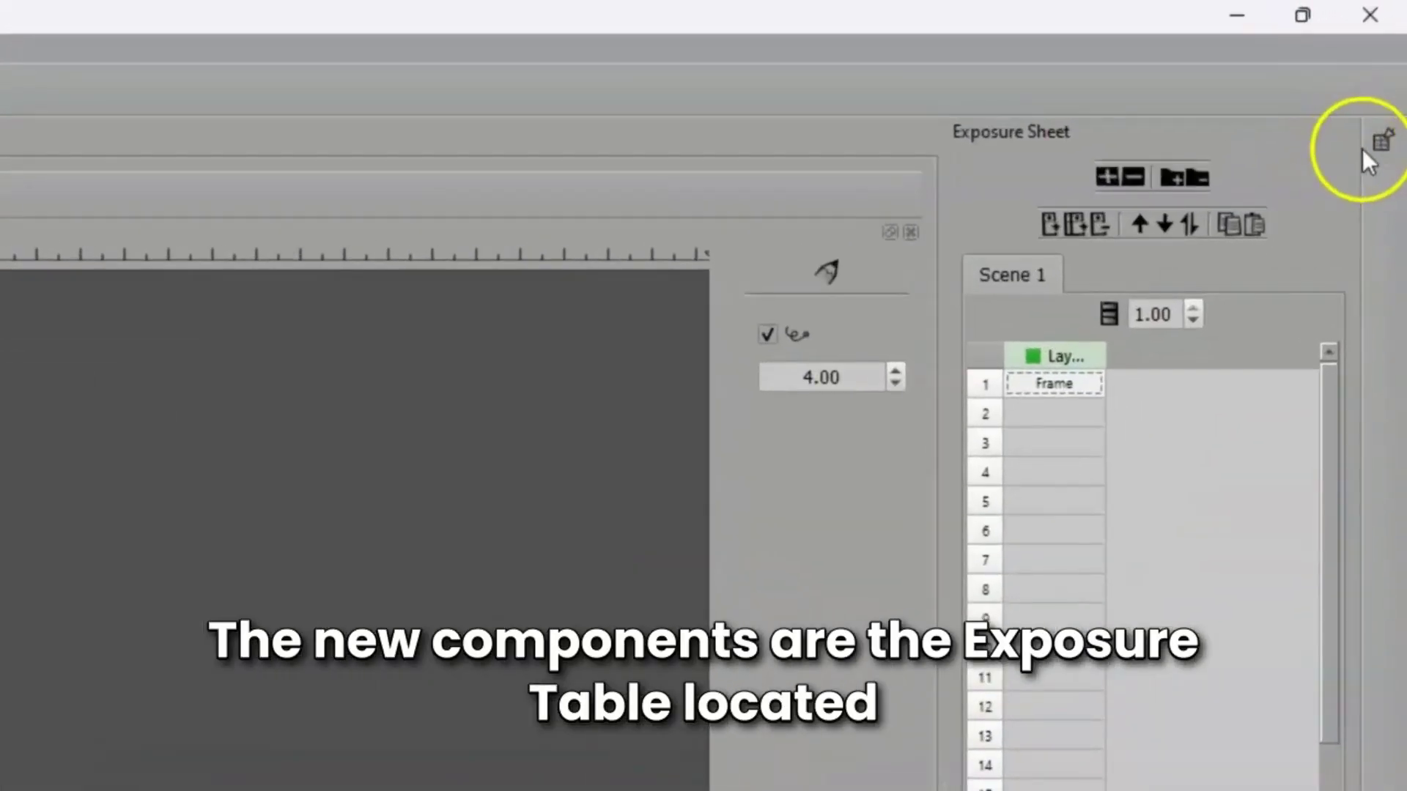
{"action": "left_click", "coordinate": [1385, 141]}
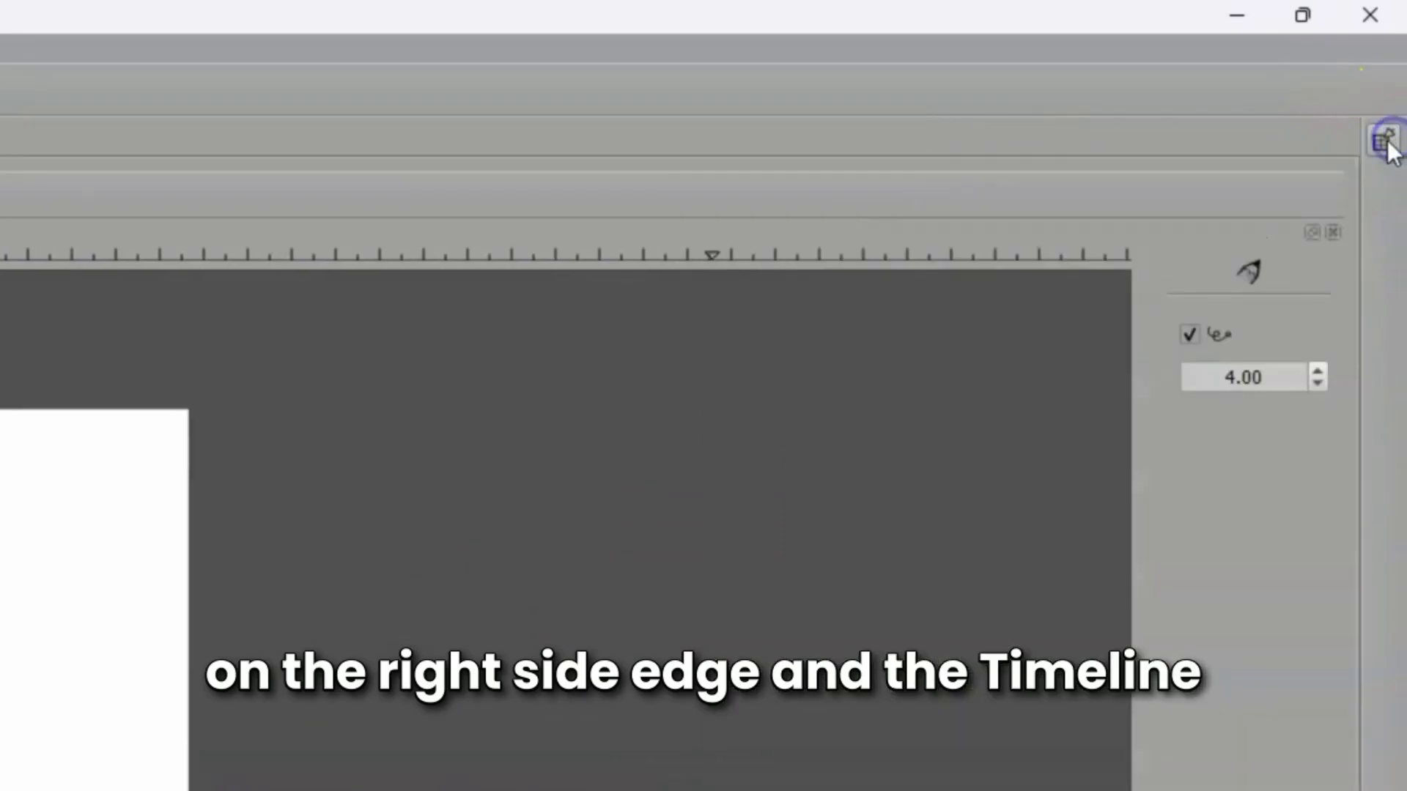
{"action": "left_click", "coordinate": [1386, 141]}
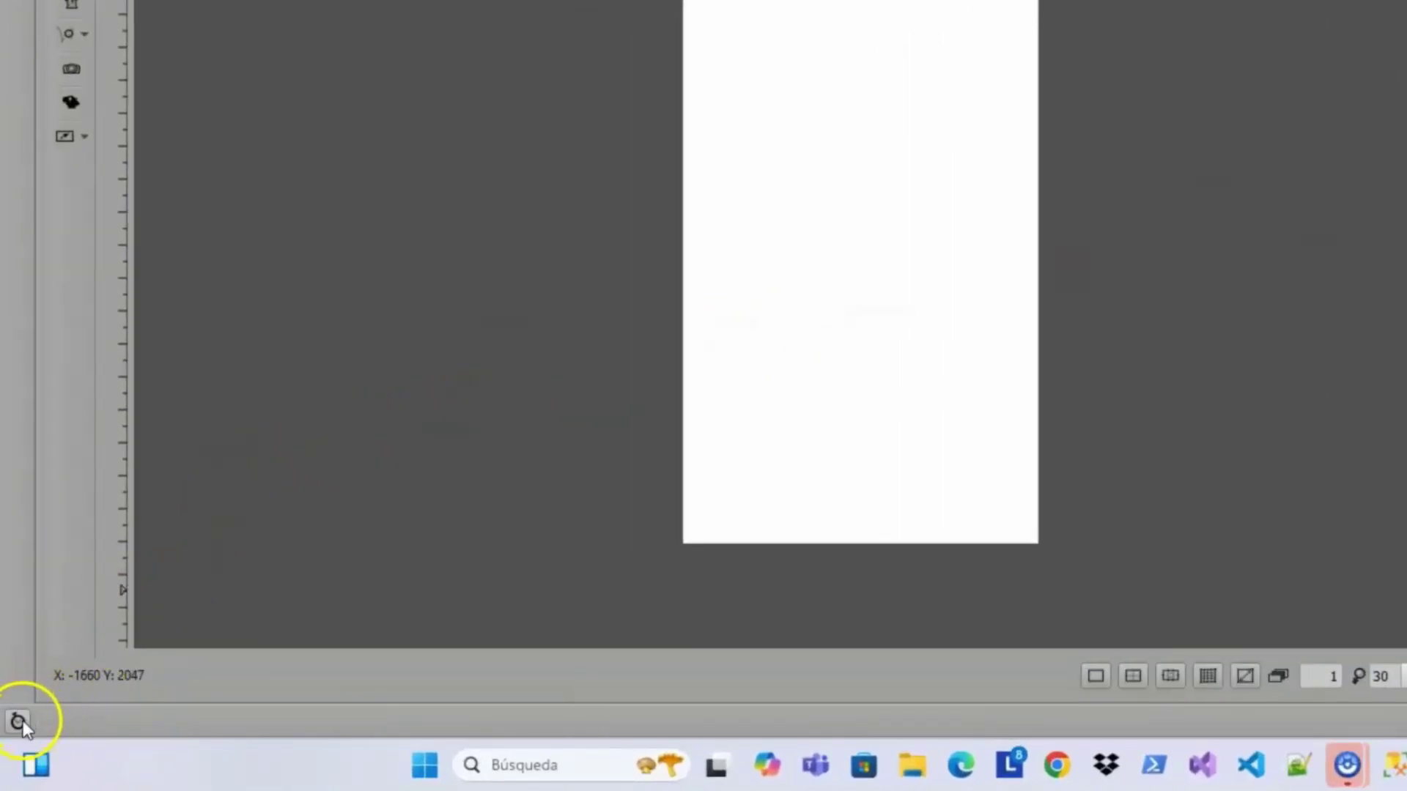
{"action": "left_click", "coordinate": [18, 722]}
{"action": "left_click", "coordinate": [184, 617]}
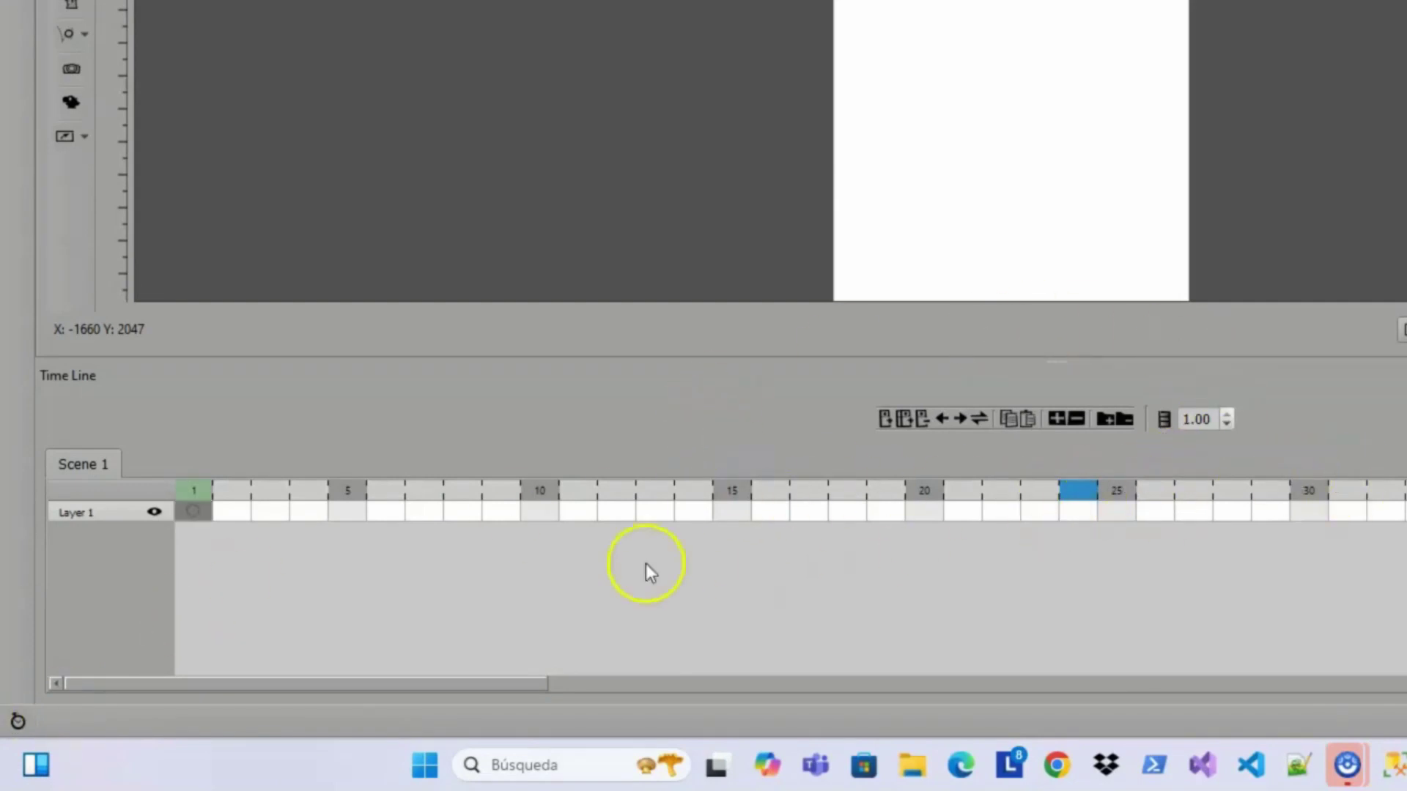
{"action": "left_click", "coordinate": [22, 724]}
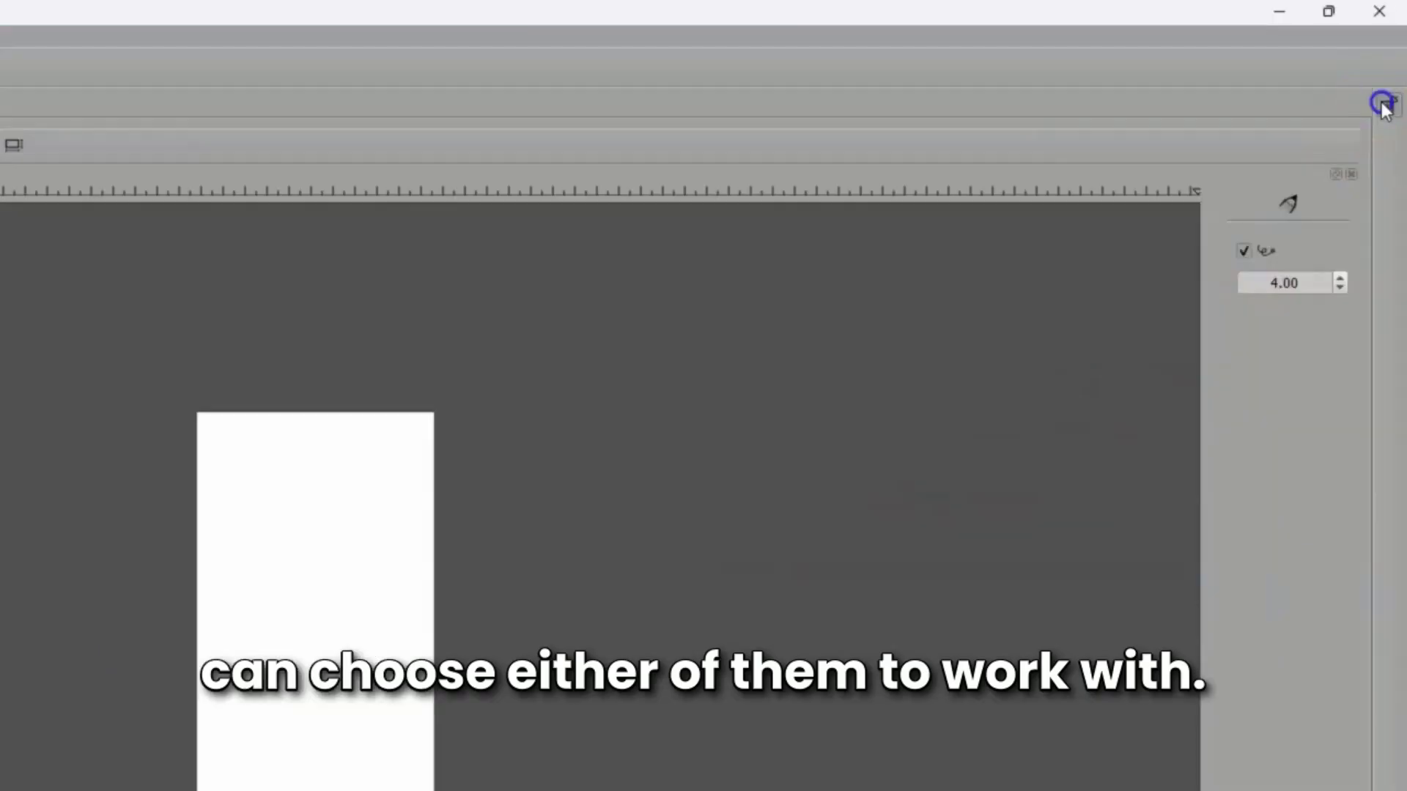
{"action": "left_click", "coordinate": [1394, 71]}
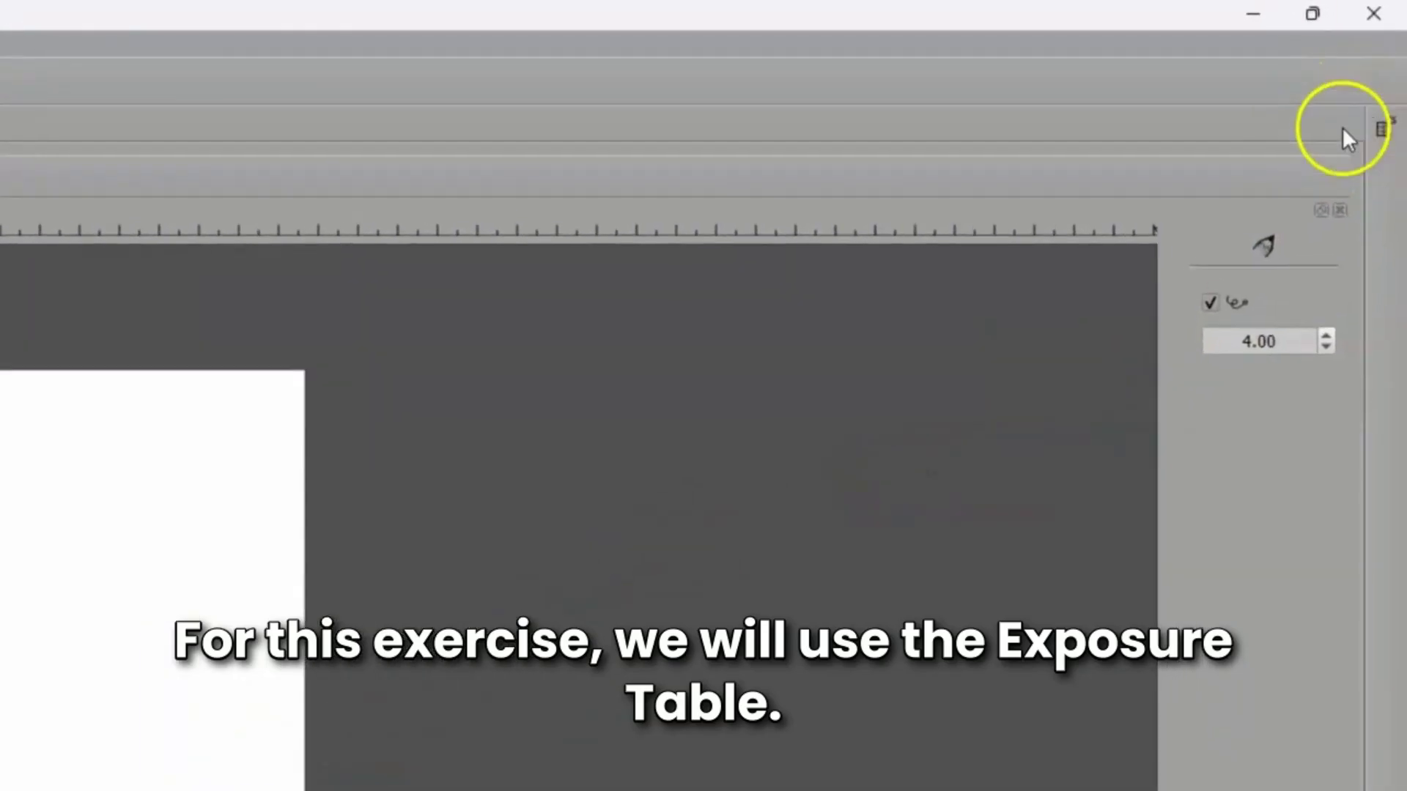
Show the Exposure Sheet and fill Layer 1 rows 2 through 10 with frames.
{"action": "left_click", "coordinate": [1383, 142]}
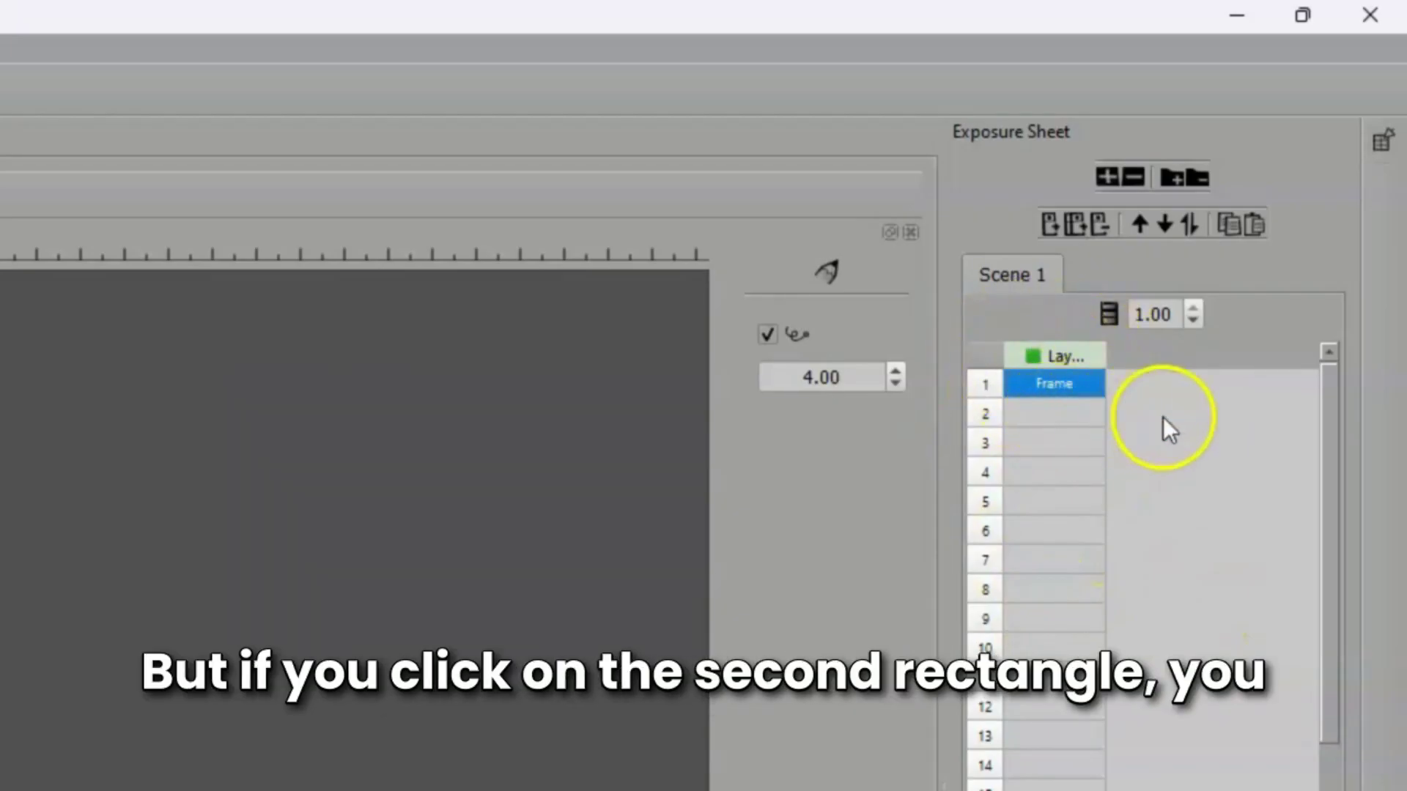
{"action": "left_click", "coordinate": [1055, 413]}
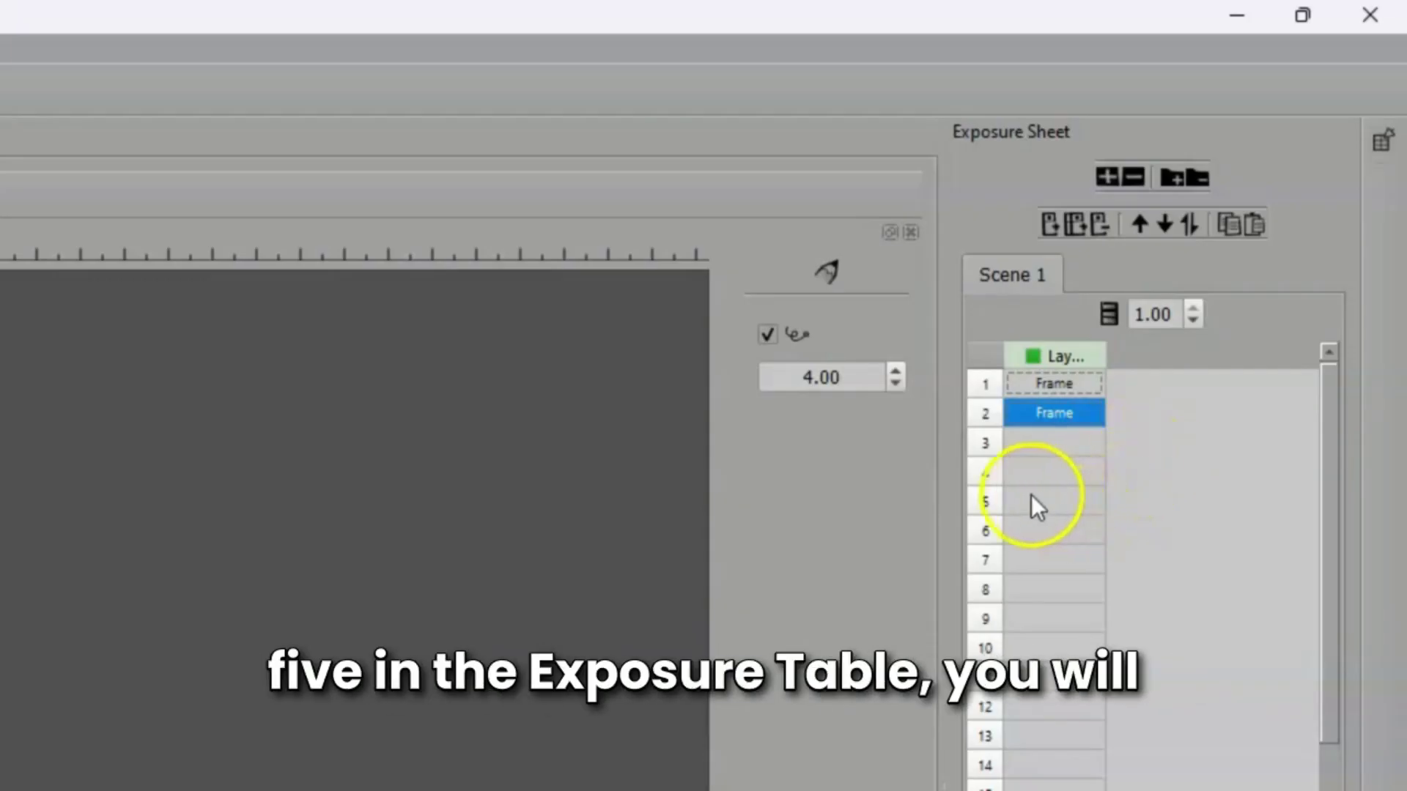
{"action": "left_click", "coordinate": [1061, 501]}
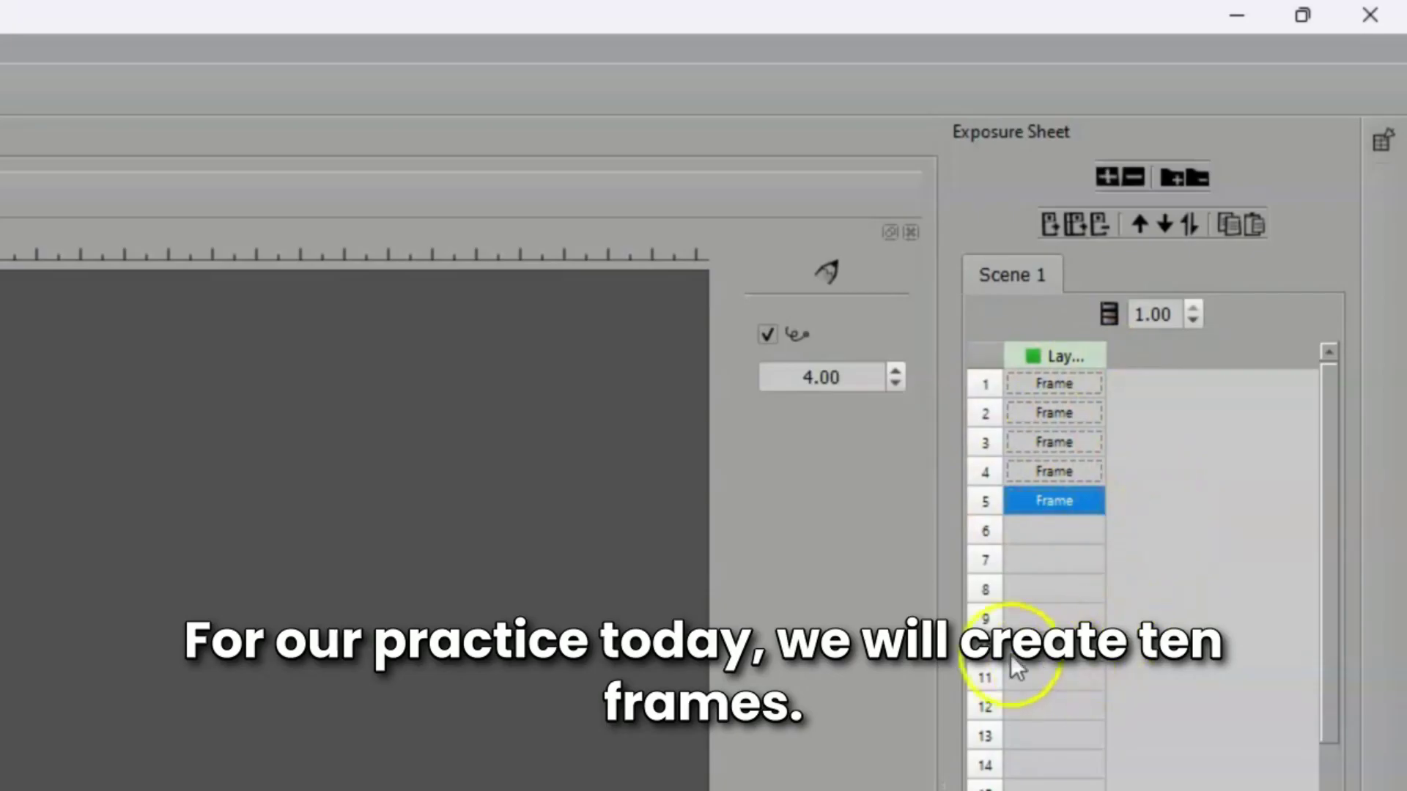
{"action": "left_click", "coordinate": [1055, 647]}
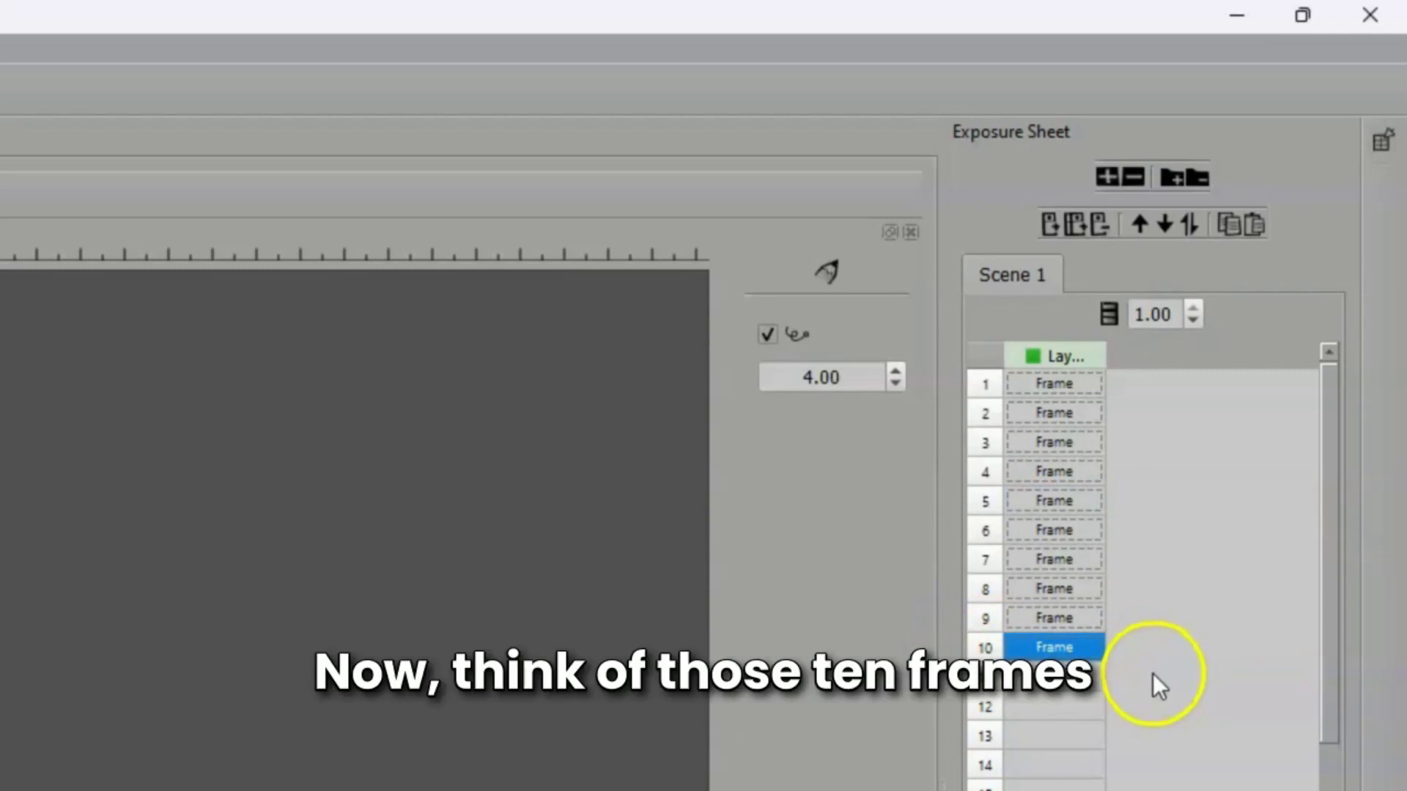
{"action": "left_click", "coordinate": [1063, 529]}
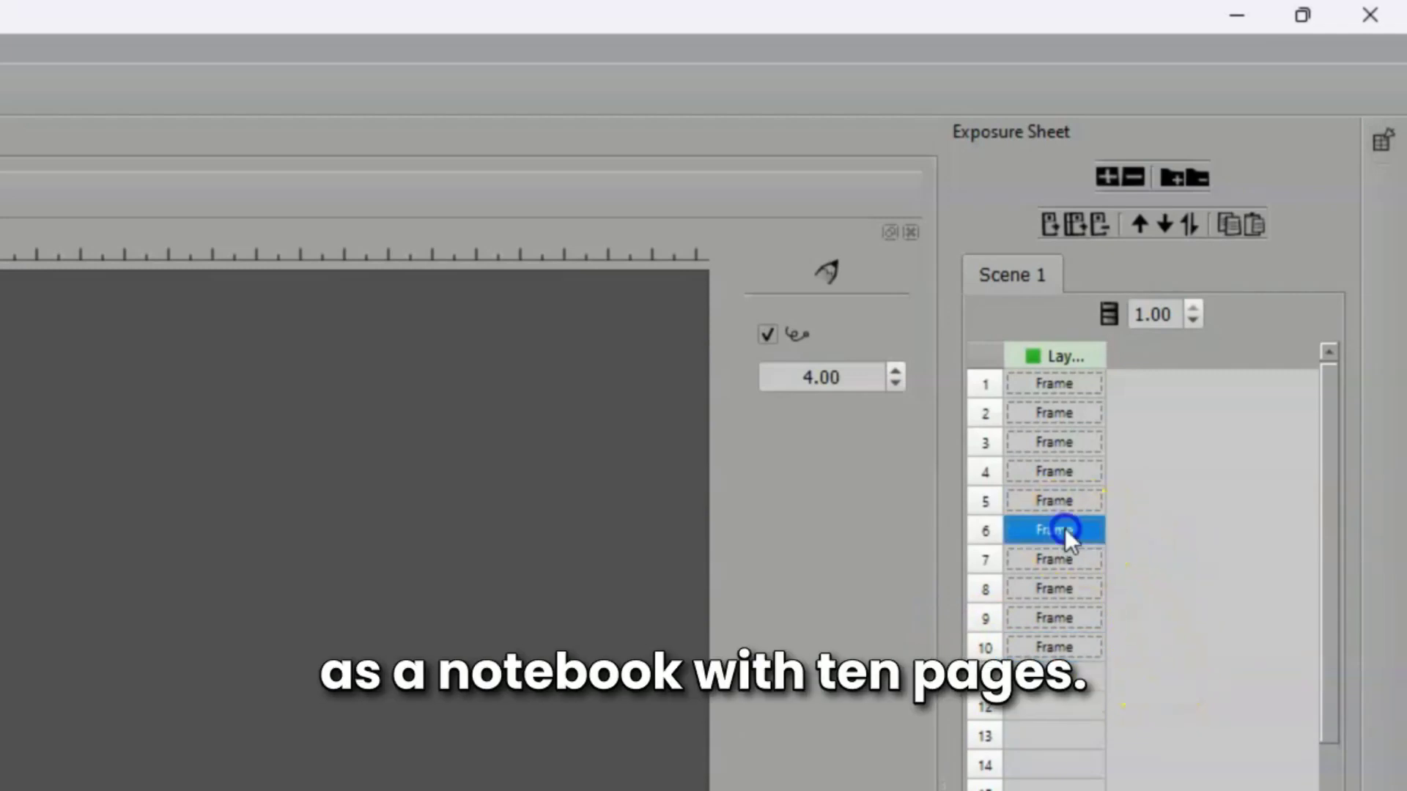
{"action": "left_click", "coordinate": [1066, 473]}
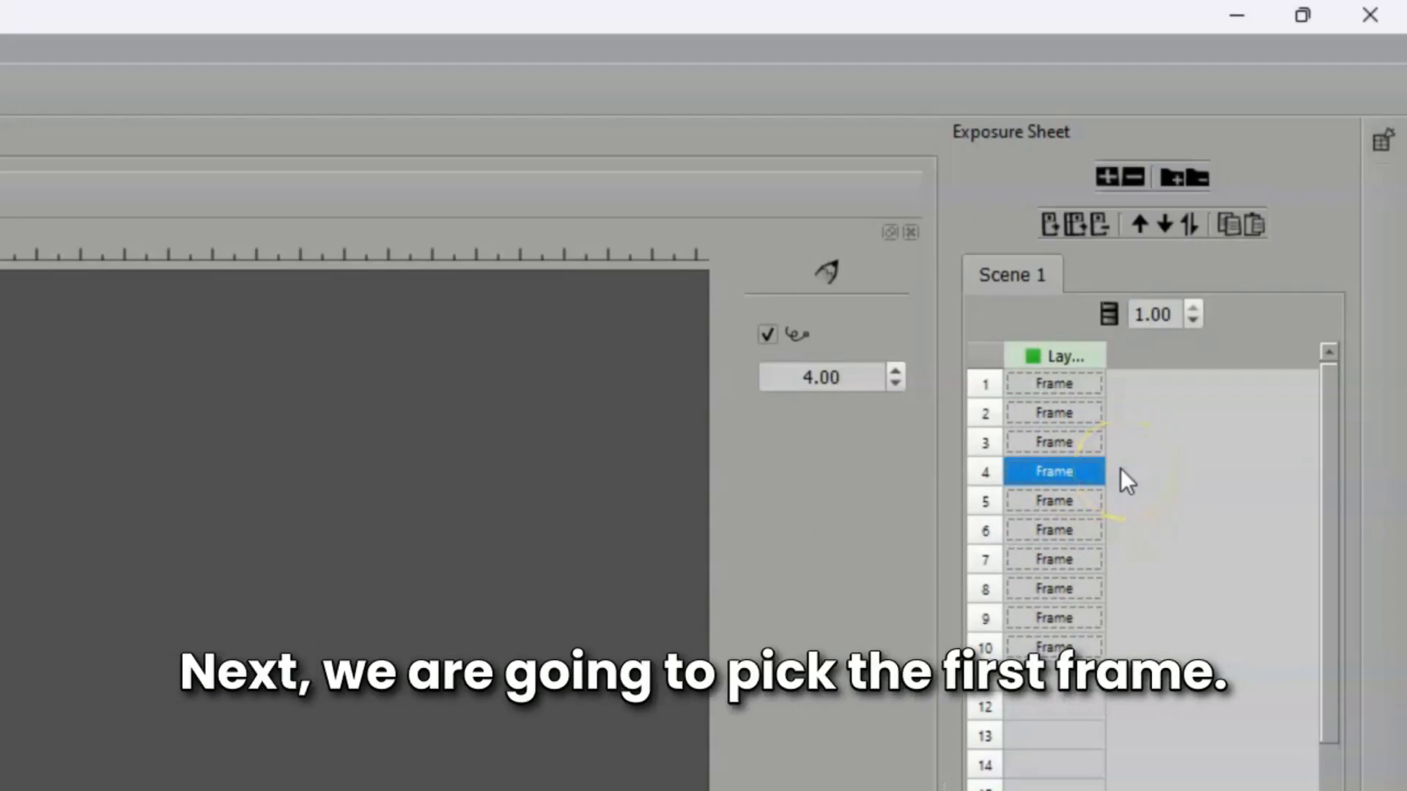
Draw 1 on frame 1 and 2 on frame 2, flipping between them to compare.
{"action": "left_click", "coordinate": [1055, 385]}
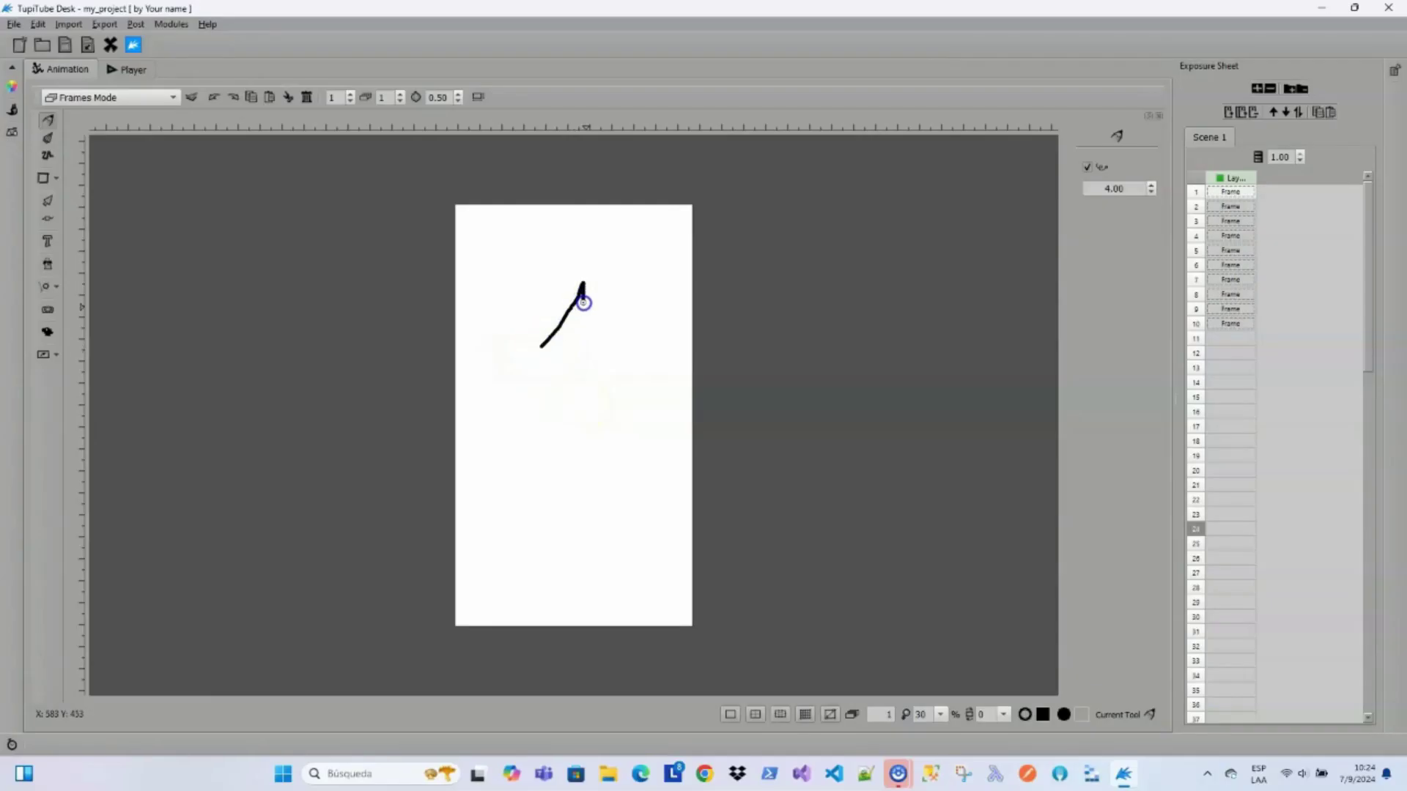
{"action": "left_click_drag", "start_coordinate": [561, 499], "coordinate": [590, 500]}
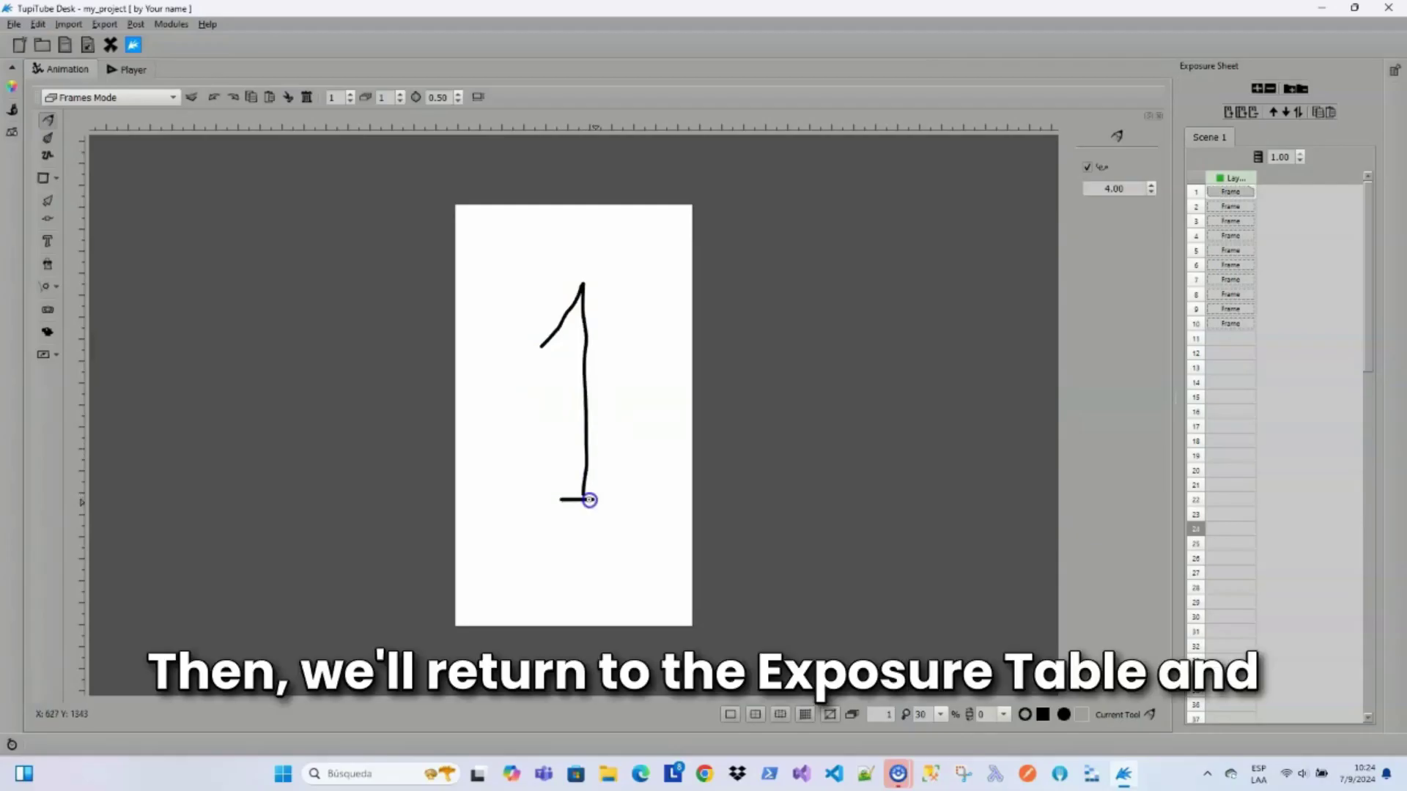
{"action": "left_click", "coordinate": [1231, 207]}
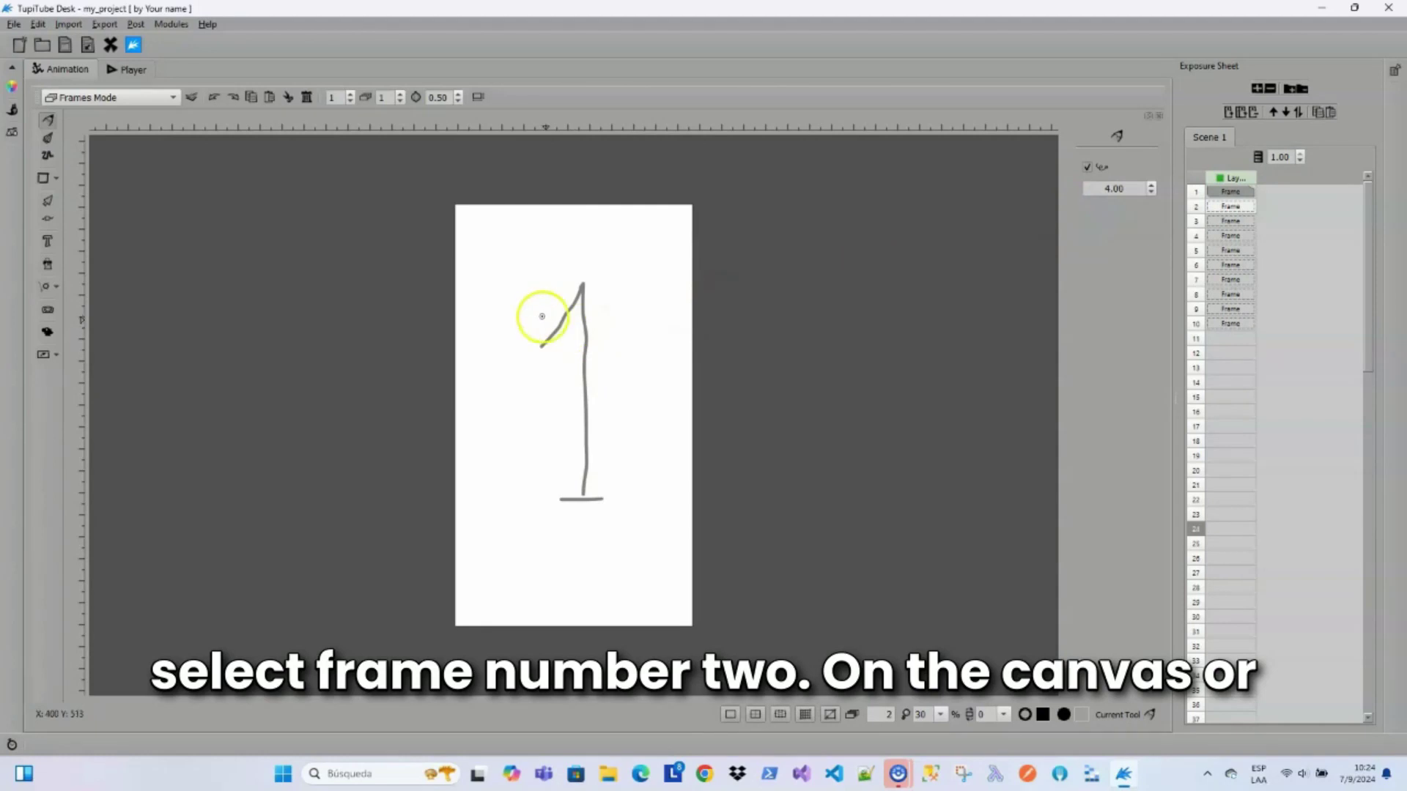
{"action": "left_click_drag", "start_coordinate": [541, 329], "coordinate": [554, 303]}
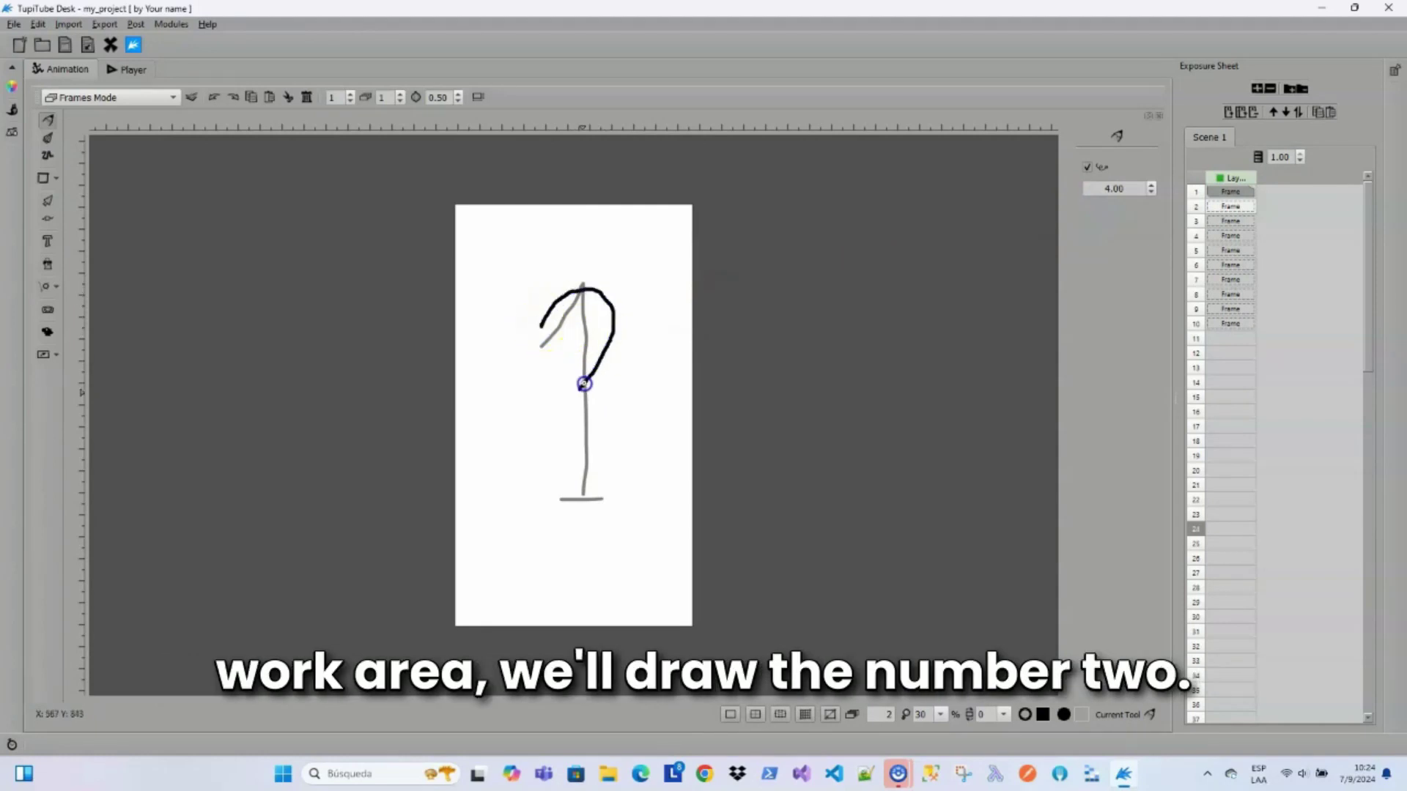
{"action": "left_click_drag", "start_coordinate": [619, 506], "coordinate": [621, 505]}
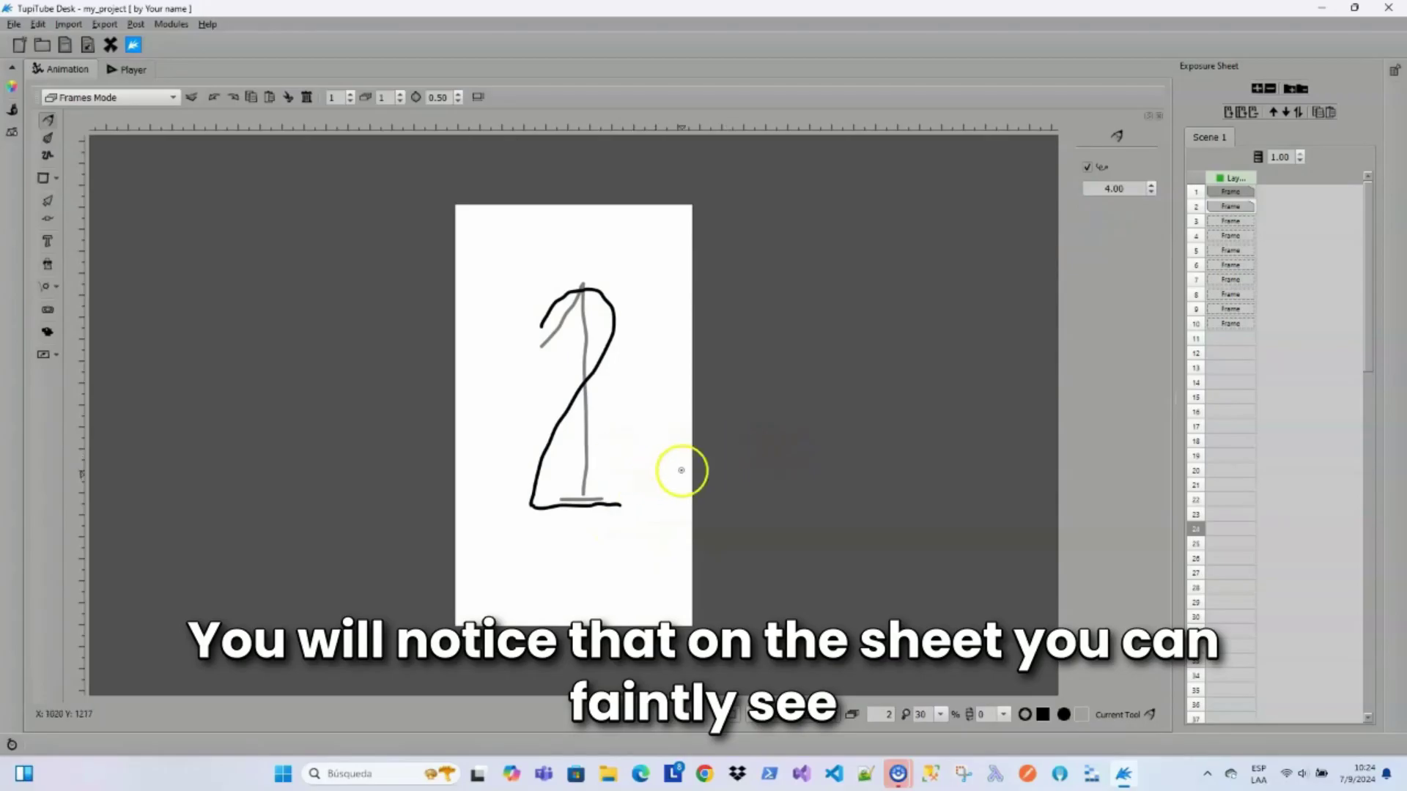
{"action": "left_click", "coordinate": [1246, 192]}
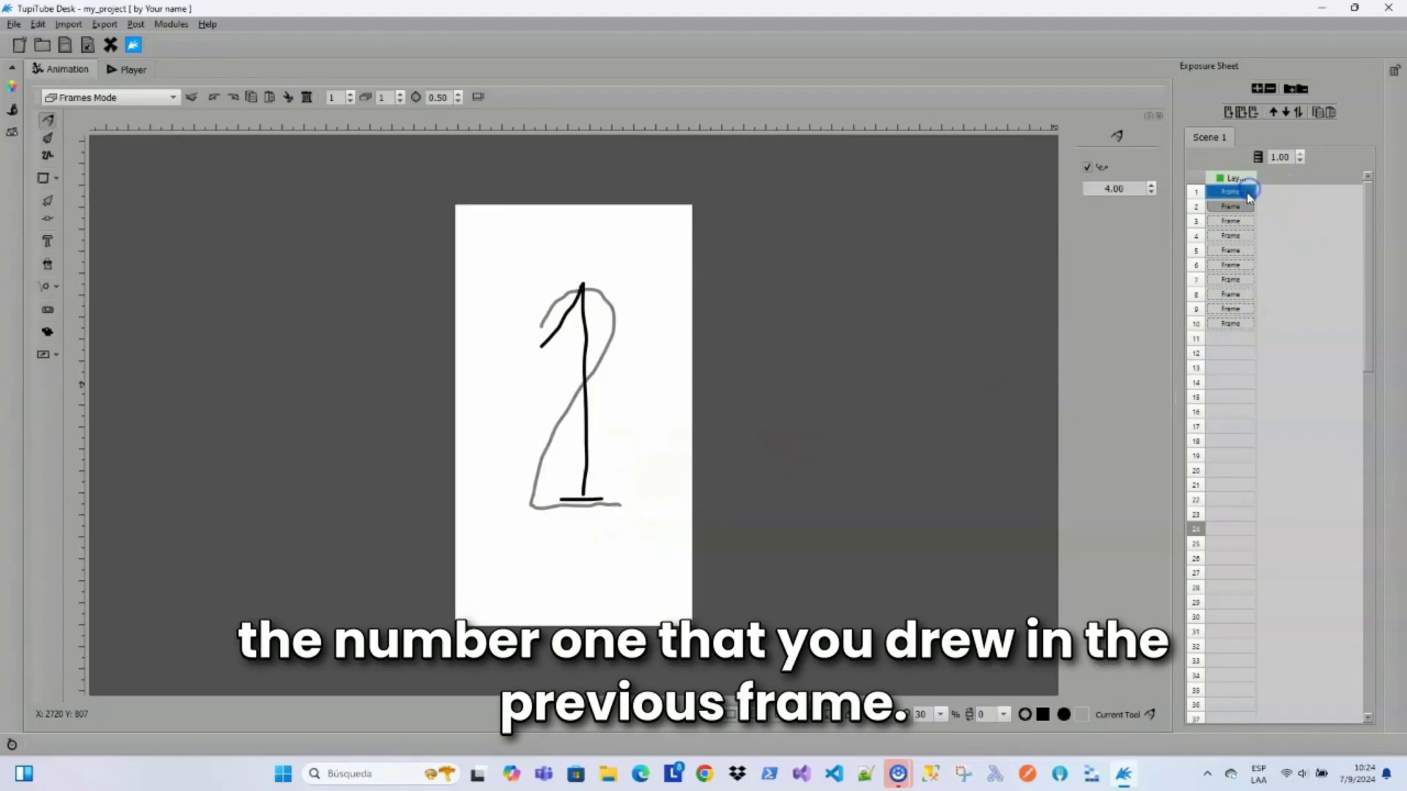
{"action": "left_click", "coordinate": [1241, 208]}
{"action": "left_click", "coordinate": [1237, 194]}
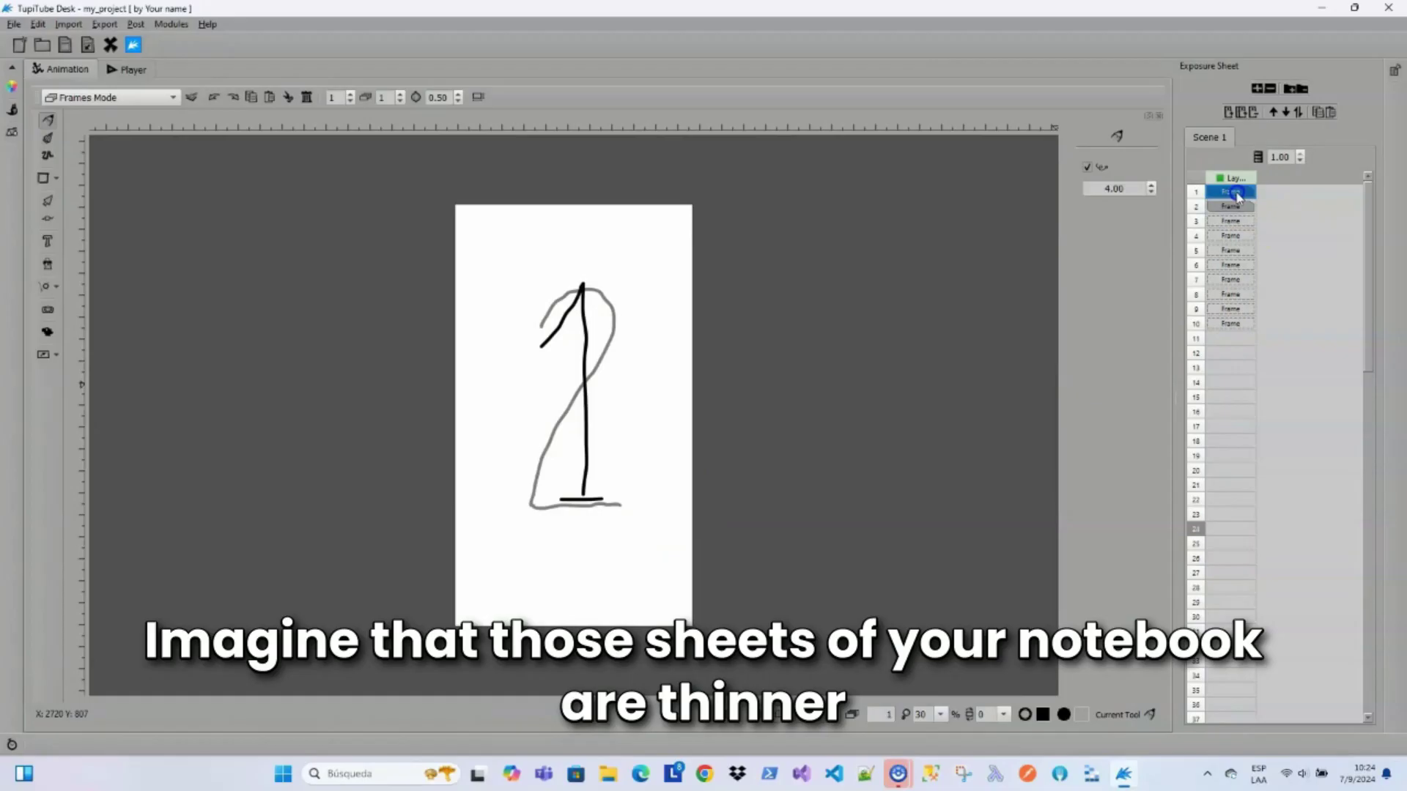
{"action": "left_click", "coordinate": [1237, 208]}
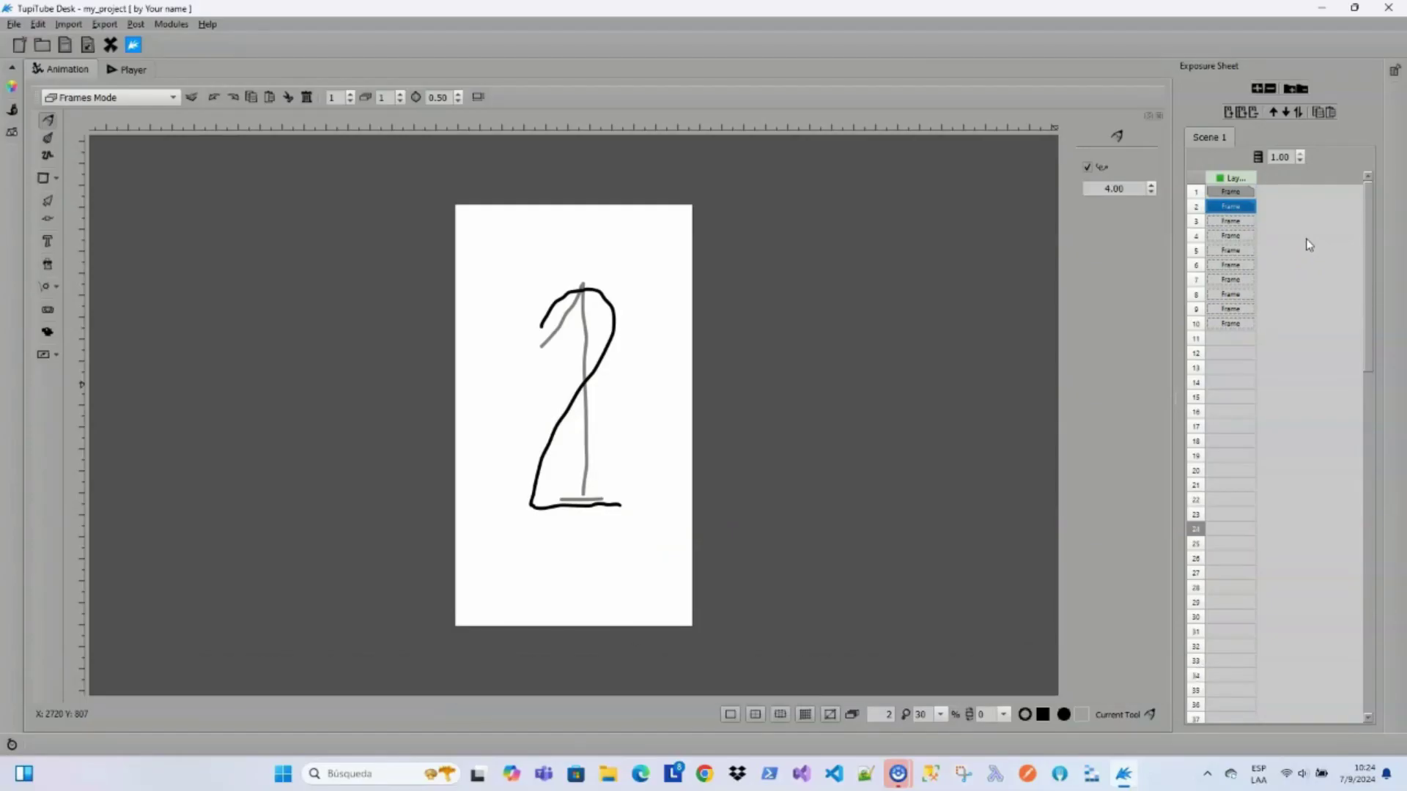
Draw the numbers 3, 4 and 5 on frames 3, 4 and 5.
{"action": "left_click", "coordinate": [1242, 223]}
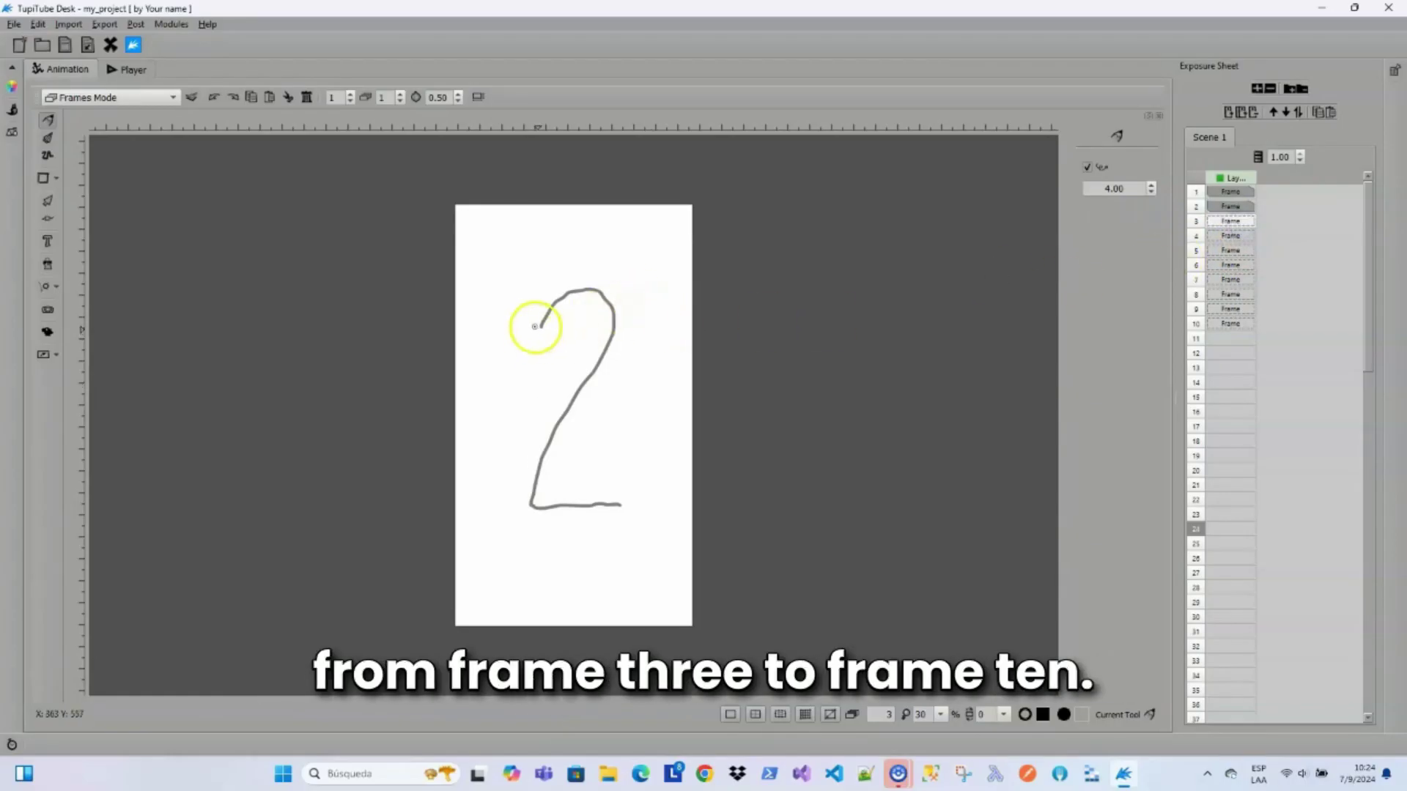
{"action": "mouse_move", "coordinate": [535, 326]}
{"action": "left_mouse_down"}
{"action": "mouse_move", "coordinate": [566, 303]}
{"action": "mouse_move", "coordinate": [603, 311]}
{"action": "left_mouse_up"}
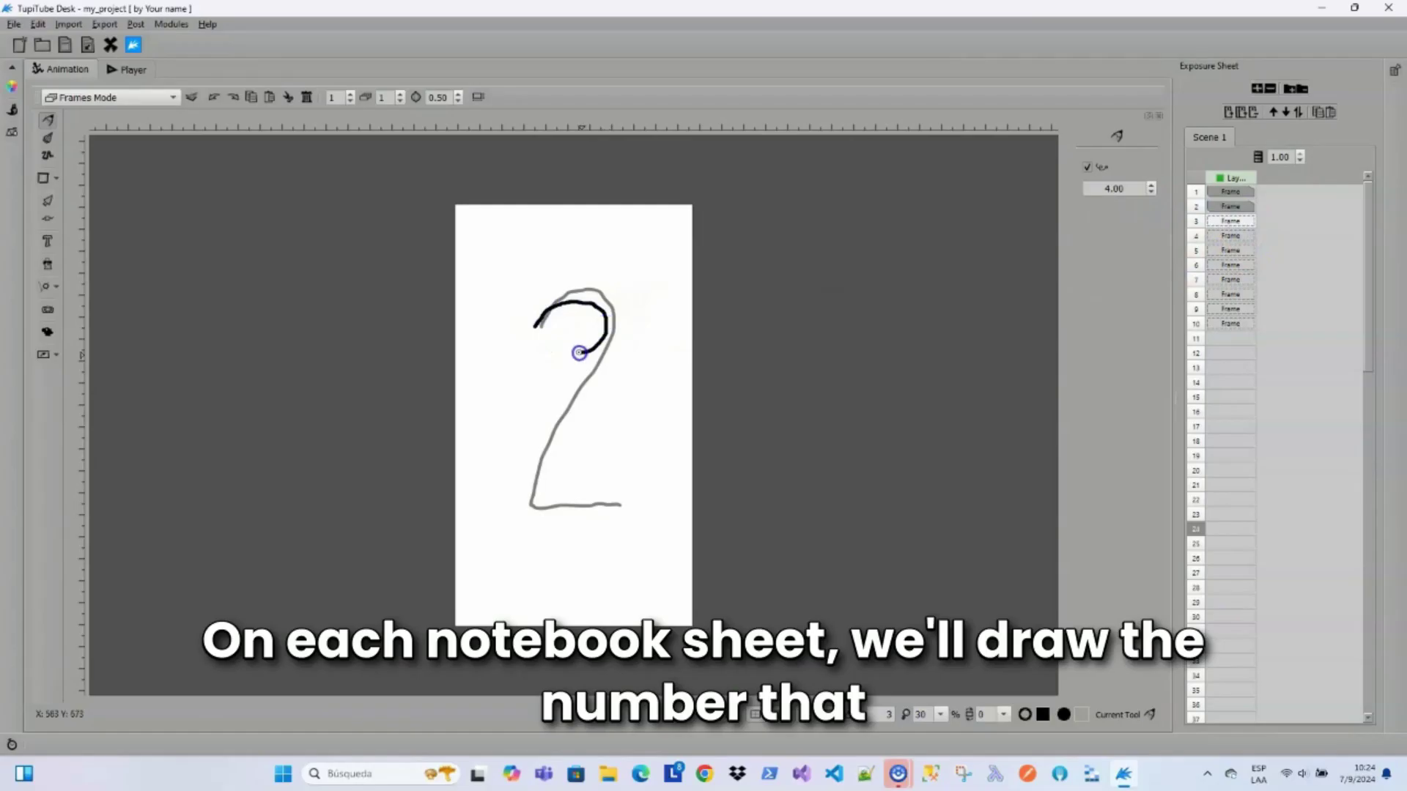
{"action": "left_click_drag", "start_coordinate": [566, 481], "coordinate": [534, 457]}
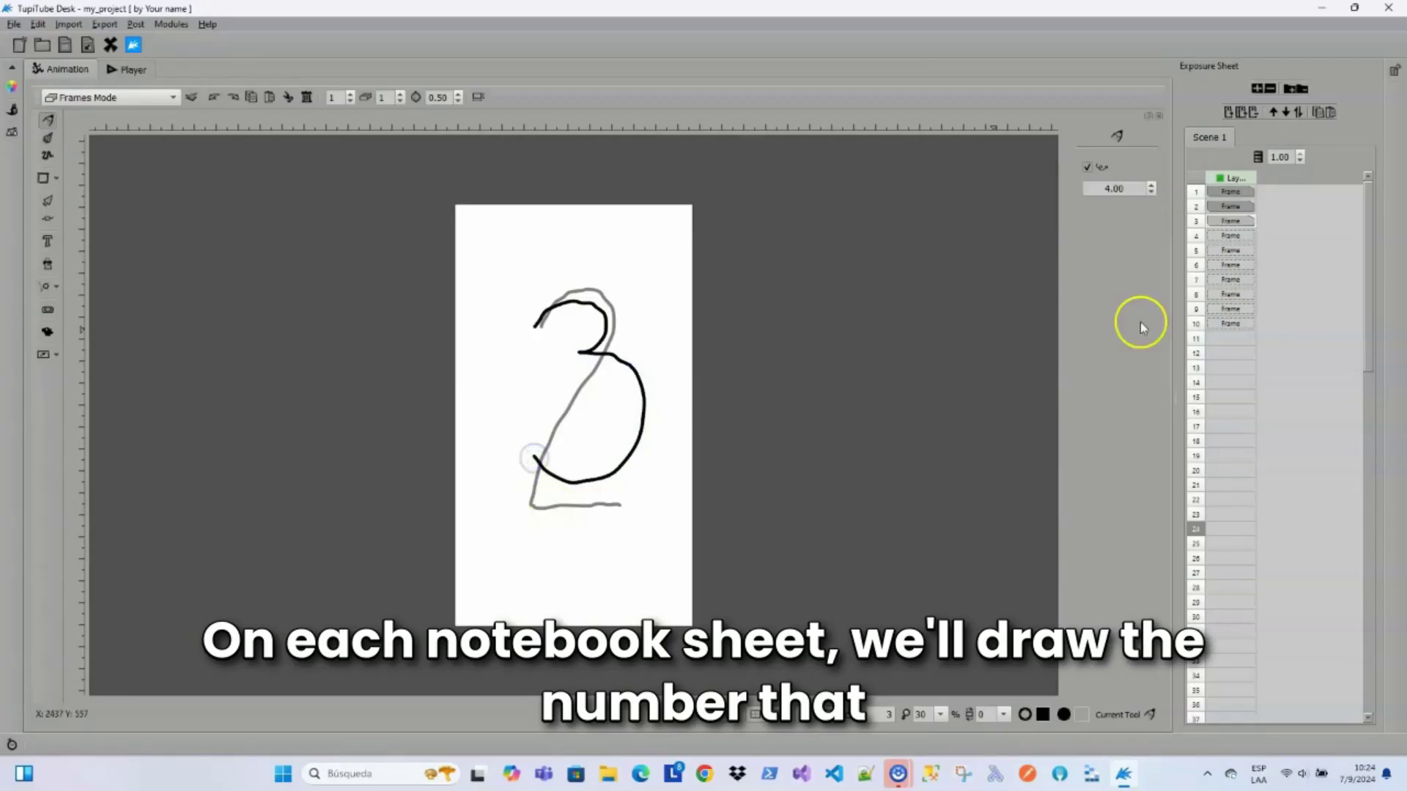
{"action": "left_click", "coordinate": [1238, 236]}
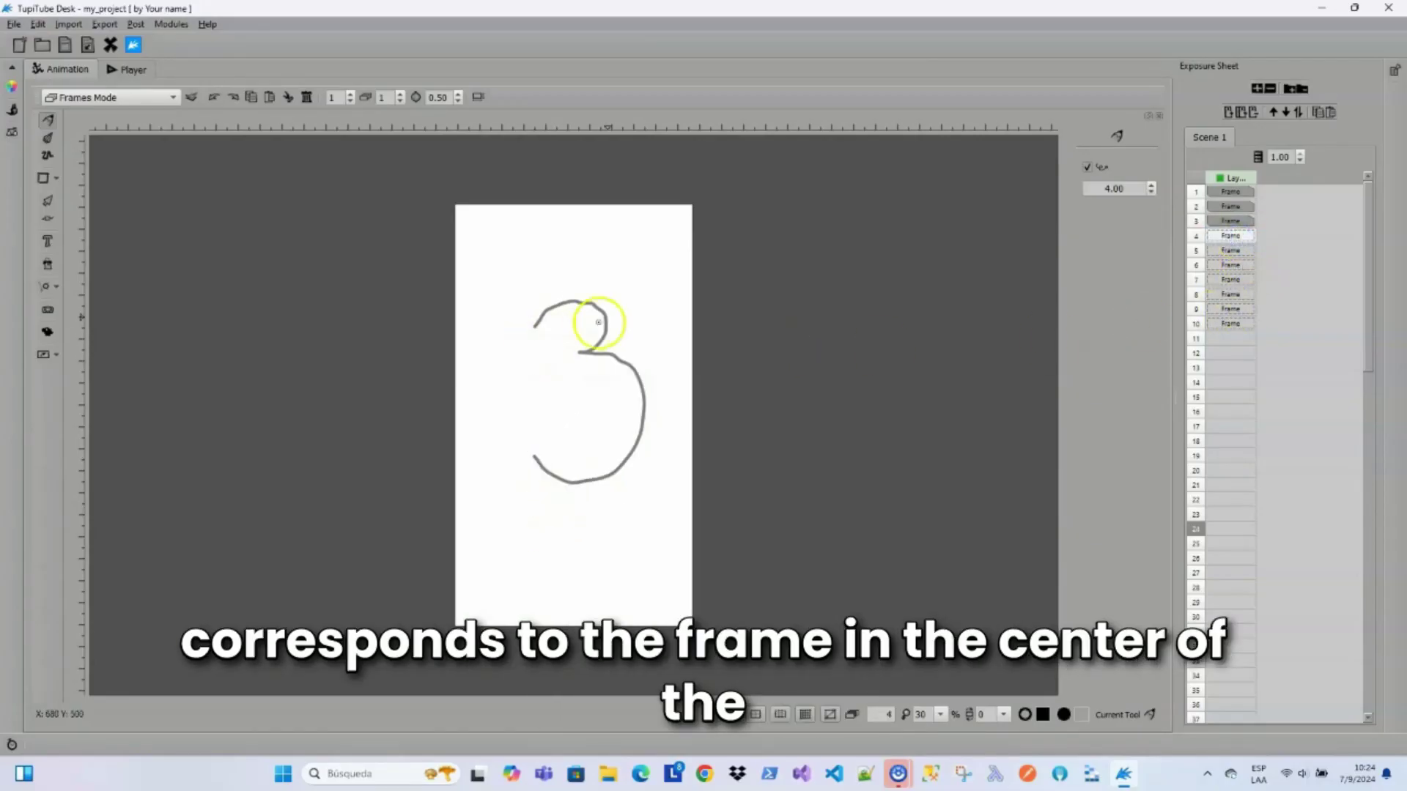
{"action": "mouse_move", "coordinate": [611, 295]}
{"action": "left_mouse_down"}
{"action": "mouse_move", "coordinate": [525, 406]}
{"action": "mouse_move", "coordinate": [615, 409]}
{"action": "left_mouse_up"}
{"action": "left_click_drag", "start_coordinate": [612, 295], "coordinate": [602, 433]}
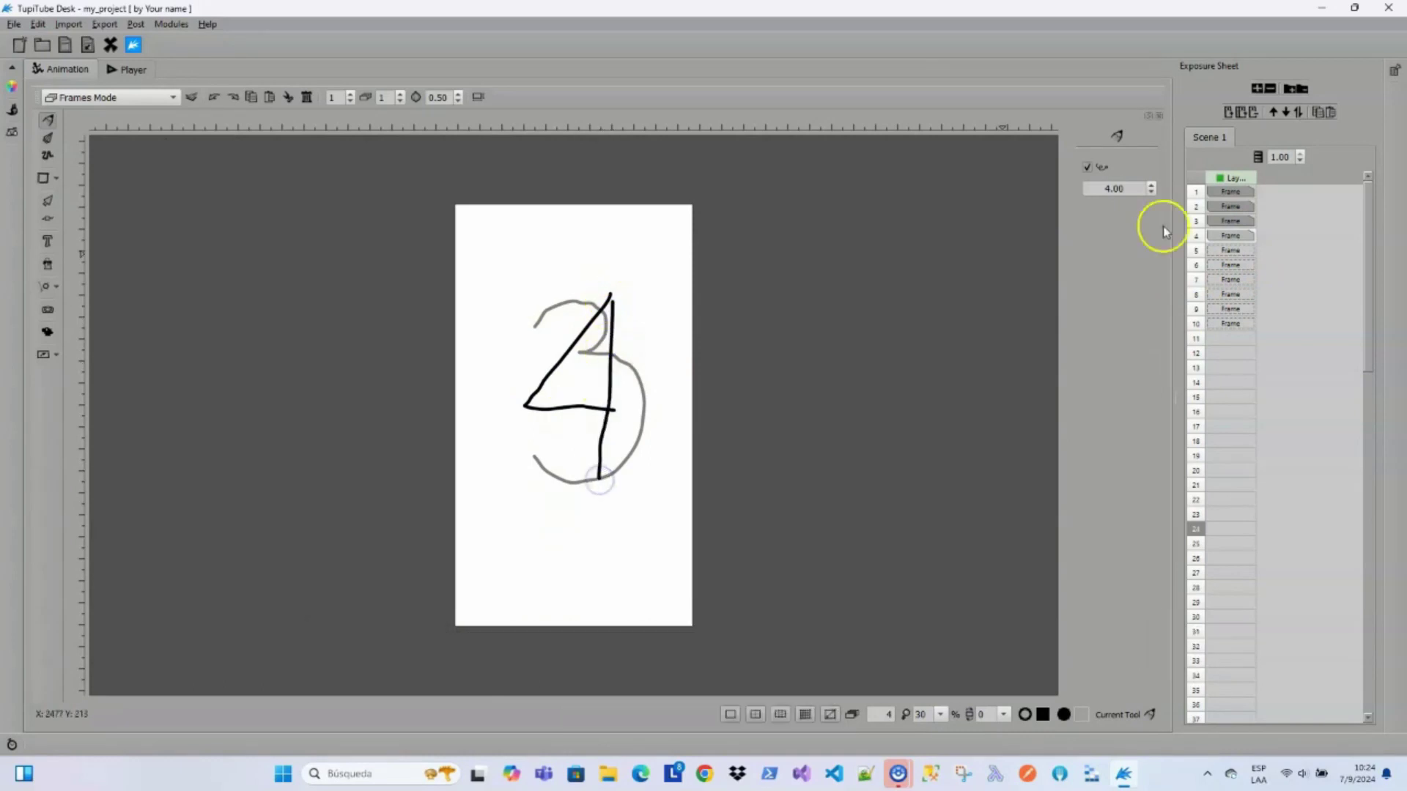
{"action": "left_click", "coordinate": [1231, 250]}
{"action": "mouse_move", "coordinate": [620, 306]}
{"action": "left_mouse_down"}
{"action": "mouse_move", "coordinate": [565, 311]}
{"action": "mouse_move", "coordinate": [579, 460]}
{"action": "left_mouse_up"}
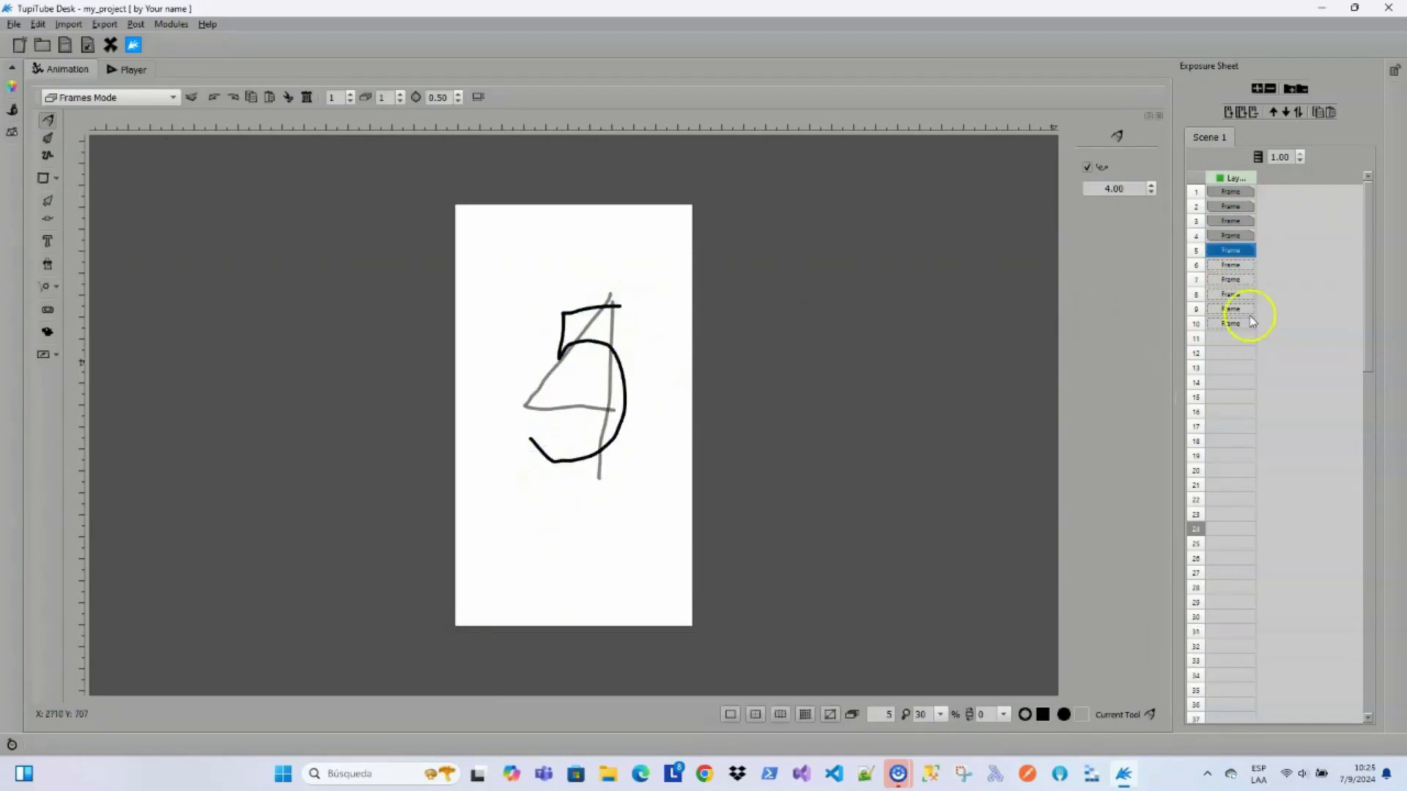
Draw the numbers 6 through 10 on frames 6 to 10.
{"action": "left_click", "coordinate": [1231, 264]}
{"action": "mouse_move", "coordinate": [621, 285]}
{"action": "left_mouse_down"}
{"action": "mouse_move", "coordinate": [543, 363]}
{"action": "mouse_move", "coordinate": [605, 357]}
{"action": "left_mouse_up"}
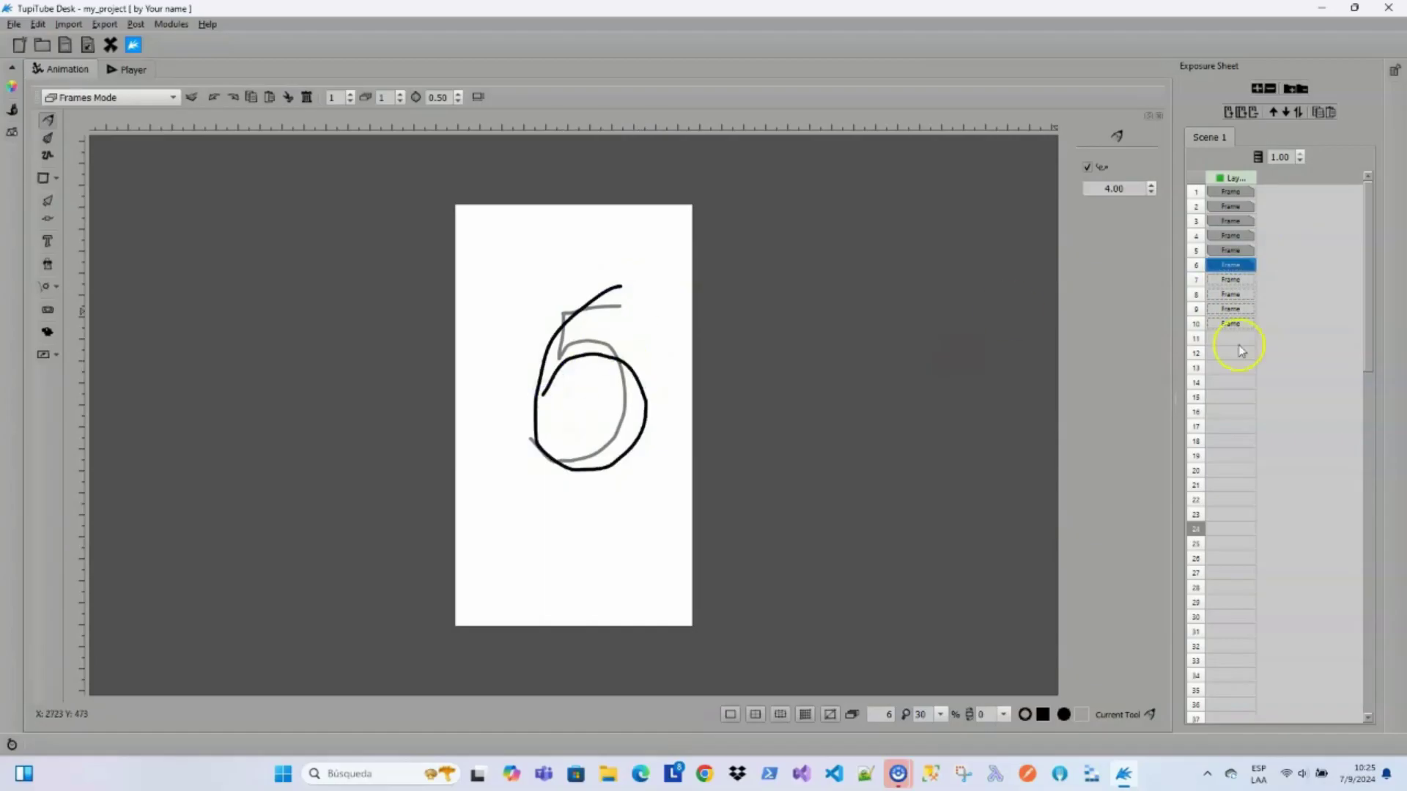
{"action": "left_click", "coordinate": [1231, 279]}
{"action": "mouse_move", "coordinate": [539, 289]}
{"action": "left_mouse_down"}
{"action": "mouse_move", "coordinate": [618, 288]}
{"action": "mouse_move", "coordinate": [546, 471]}
{"action": "left_mouse_up"}
{"action": "mouse_move", "coordinate": [545, 370]}
{"action": "left_mouse_down"}
{"action": "mouse_move", "coordinate": [618, 369]}
{"action": "mouse_move", "coordinate": [559, 276]}
{"action": "mouse_move", "coordinate": [614, 337]}
{"action": "left_mouse_up"}
{"action": "left_click", "coordinate": [1231, 294]}
{"action": "mouse_move", "coordinate": [611, 459]}
{"action": "left_mouse_down"}
{"action": "mouse_move", "coordinate": [612, 351]}
{"action": "mouse_move", "coordinate": [590, 451]}
{"action": "left_mouse_up"}
{"action": "left_click", "coordinate": [1231, 308]}
{"action": "mouse_move", "coordinate": [611, 306]}
{"action": "left_mouse_down"}
{"action": "mouse_move", "coordinate": [572, 282]}
{"action": "mouse_move", "coordinate": [554, 415]}
{"action": "mouse_move", "coordinate": [540, 288]}
{"action": "left_mouse_up"}
{"action": "left_click", "coordinate": [1230, 323]}
{"action": "mouse_move", "coordinate": [639, 434]}
{"action": "left_mouse_down"}
{"action": "mouse_move", "coordinate": [590, 445]}
{"action": "mouse_move", "coordinate": [649, 364]}
{"action": "mouse_move", "coordinate": [639, 435]}
{"action": "left_mouse_up"}
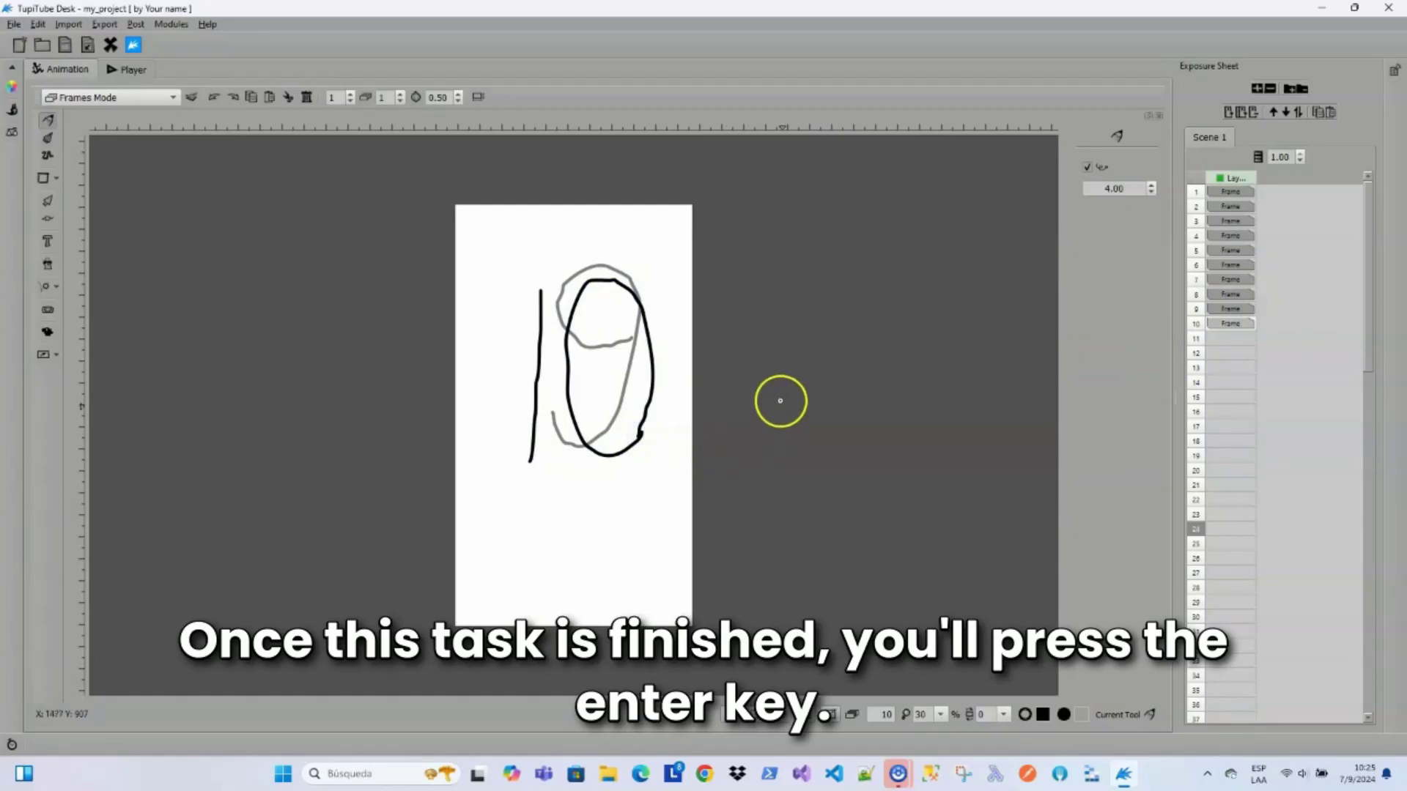
Switch to the Player preview and select the 24 FPS value to replace it.
{"action": "key", "text": "Return"}
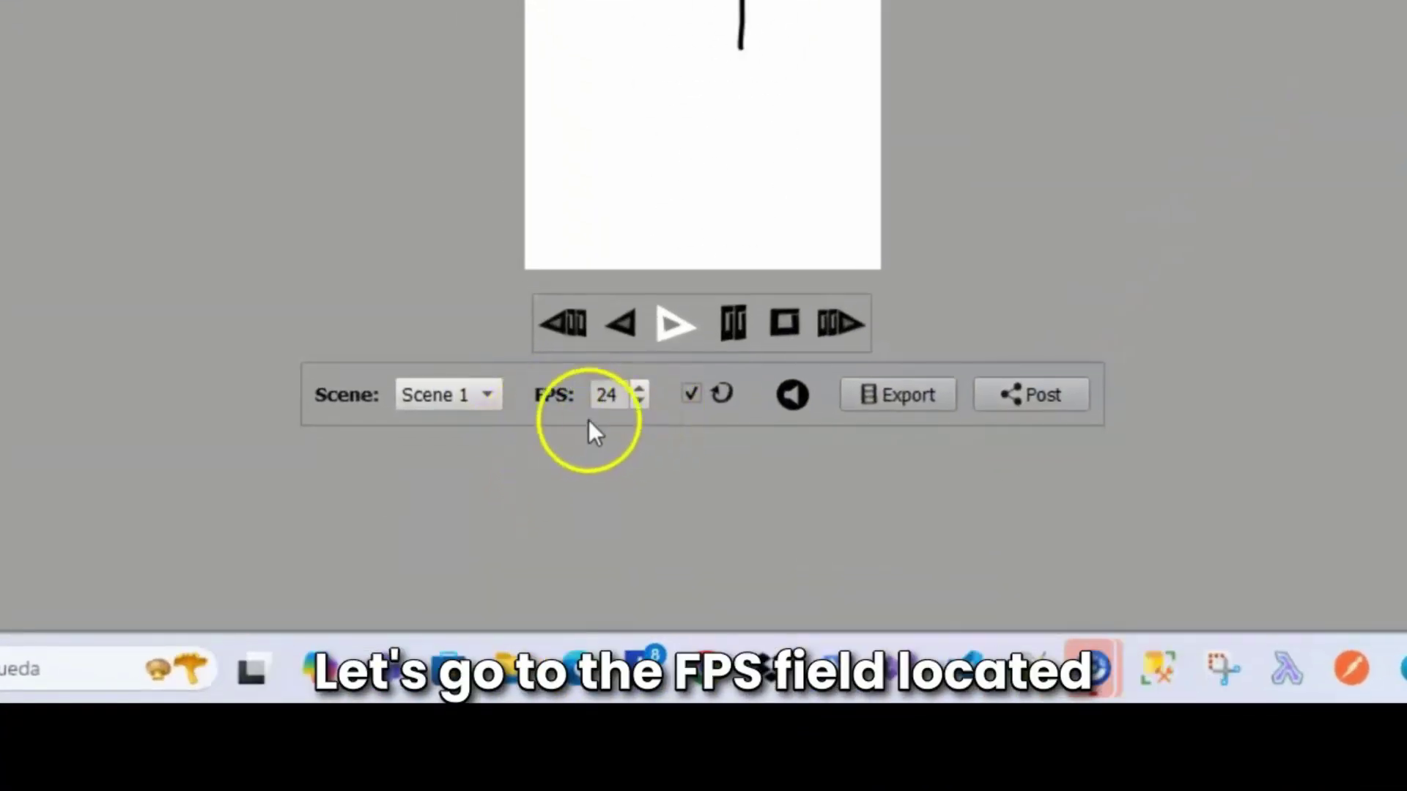
{"action": "left_click_drag", "start_coordinate": [622, 395], "coordinate": [591, 395]}
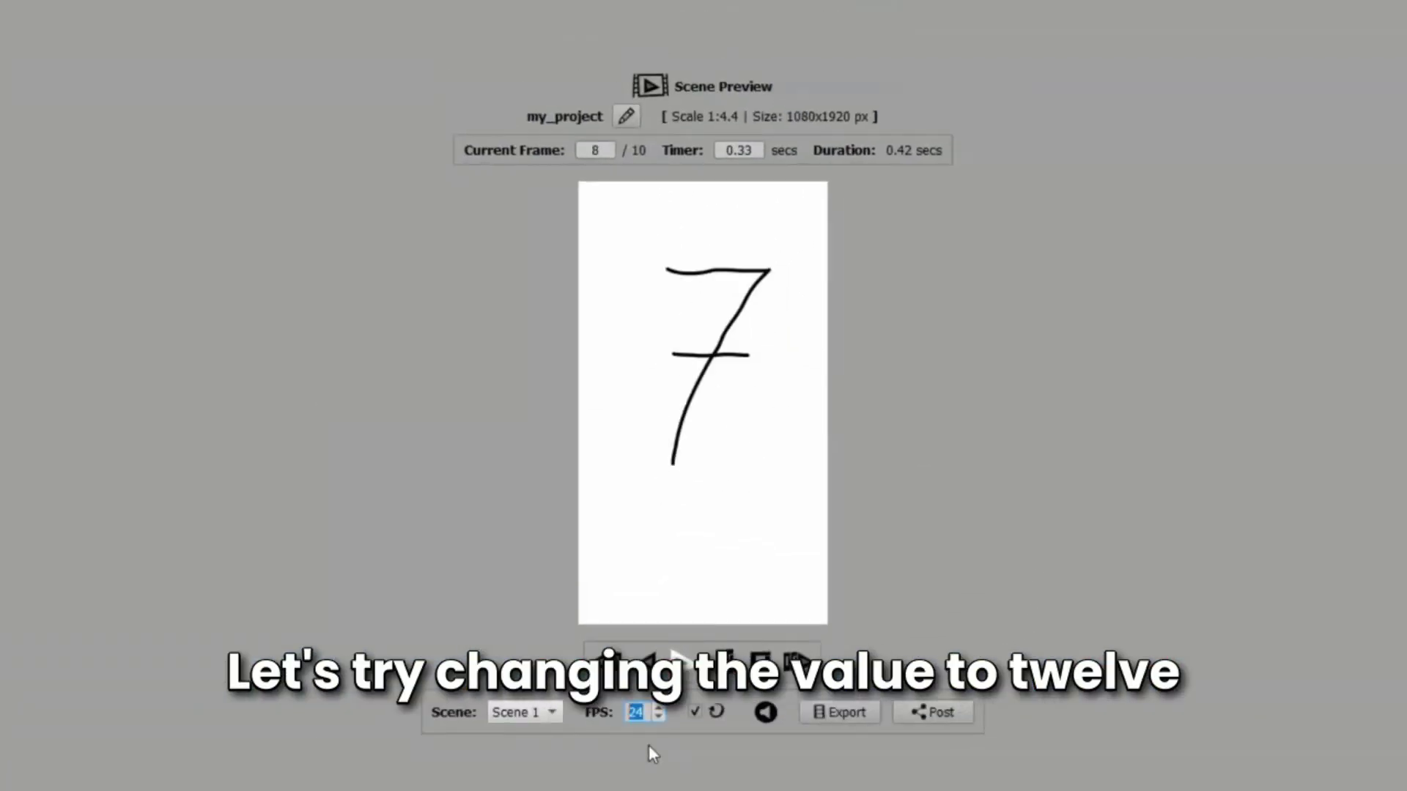
Try 12, 8 and 4 FPS in the Player's FPS field, clearing each in turn.
{"action": "type", "text": "12"}
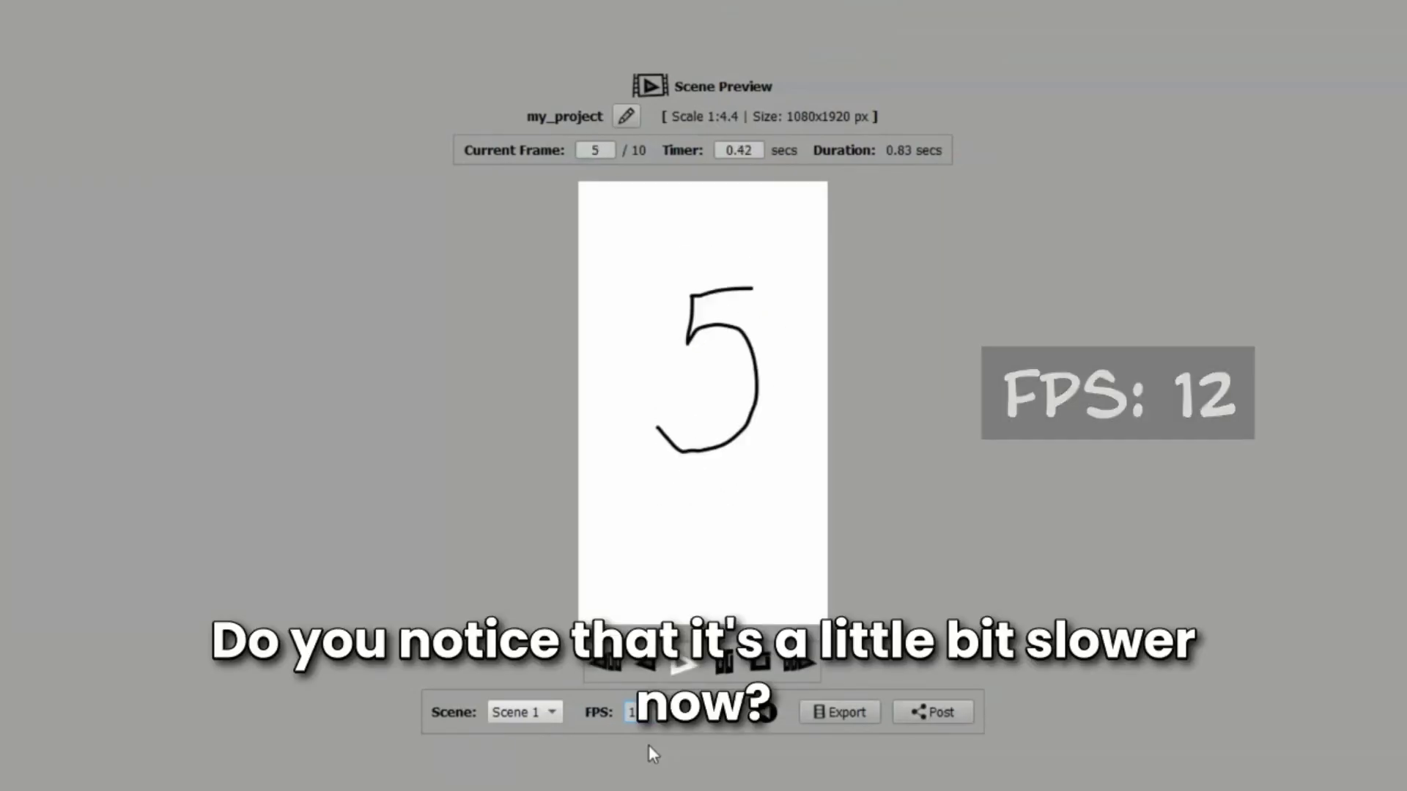
{"action": "key", "text": "BackSpace"}
{"action": "key", "text": "BackSpace"}
{"action": "type", "text": "8"}
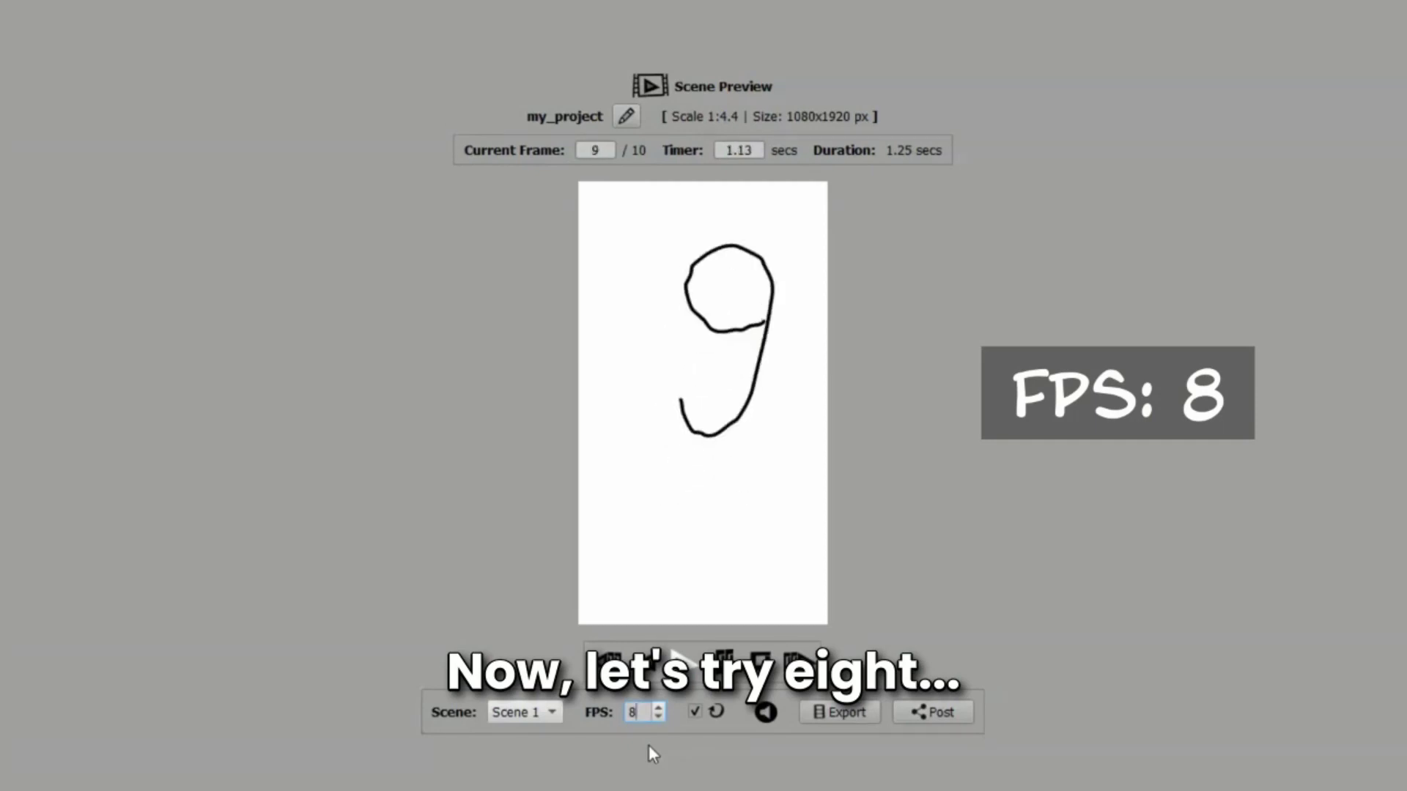
{"action": "key", "text": "BackSpace"}
{"action": "type", "text": "4"}
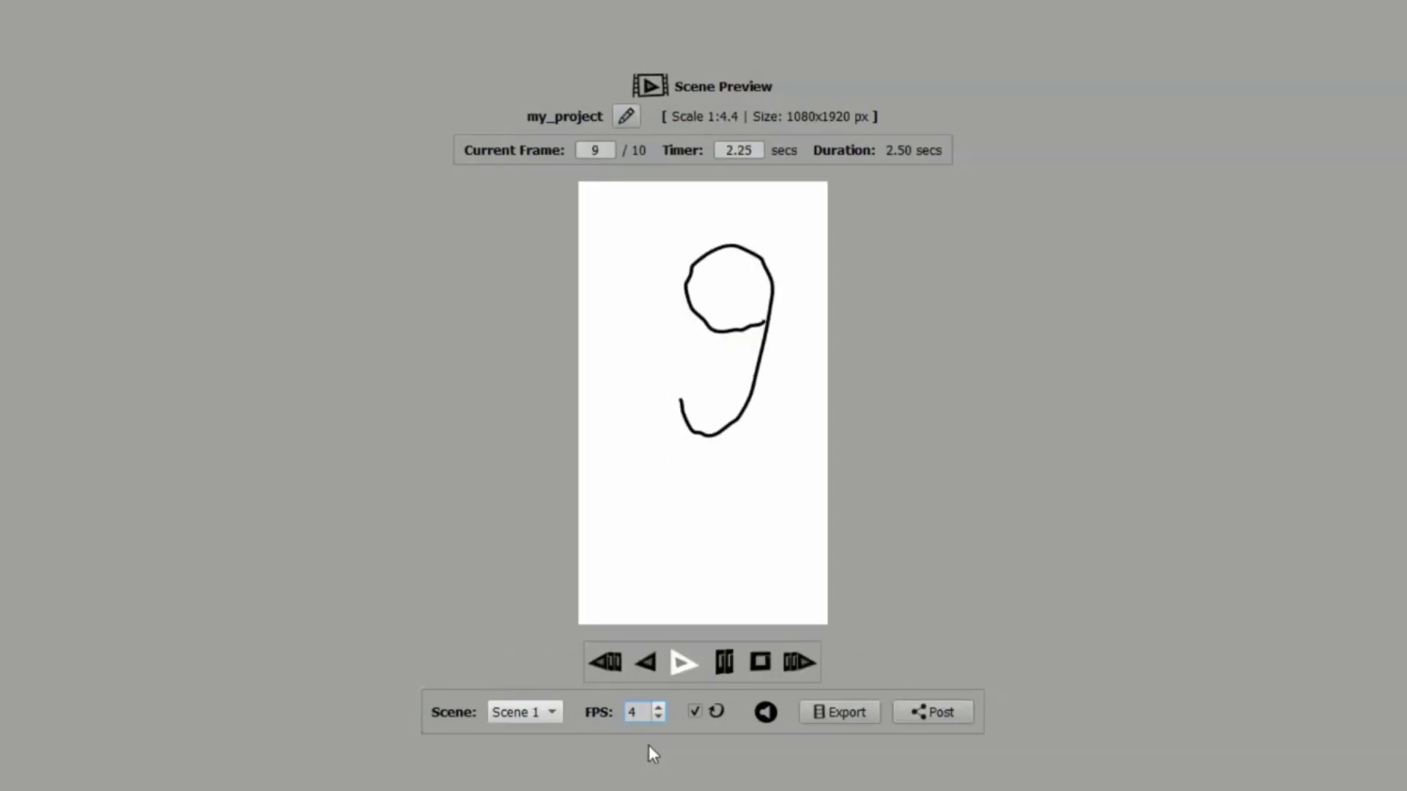
{"action": "key", "text": "BackSpace"}
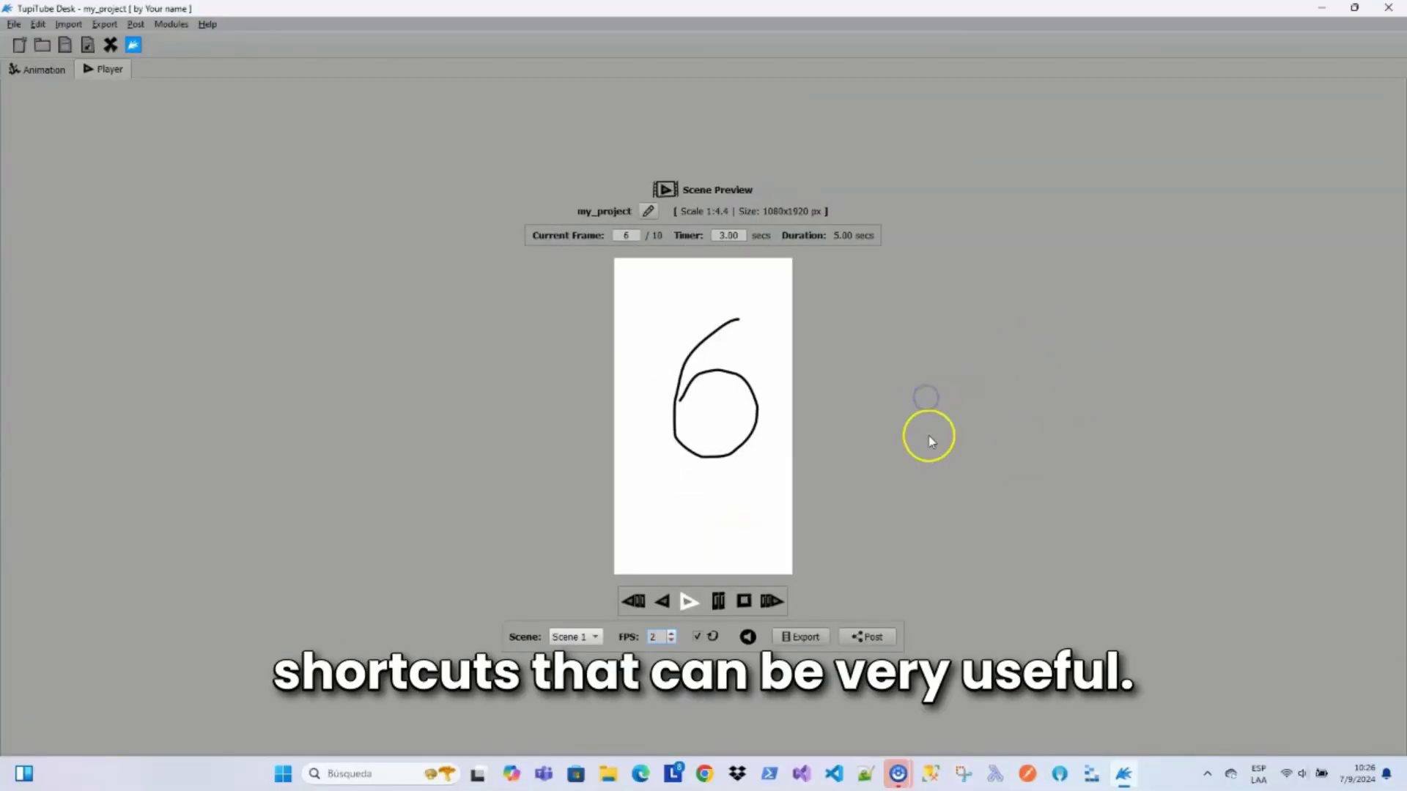
{"action": "key", "text": "ctrl+1"}
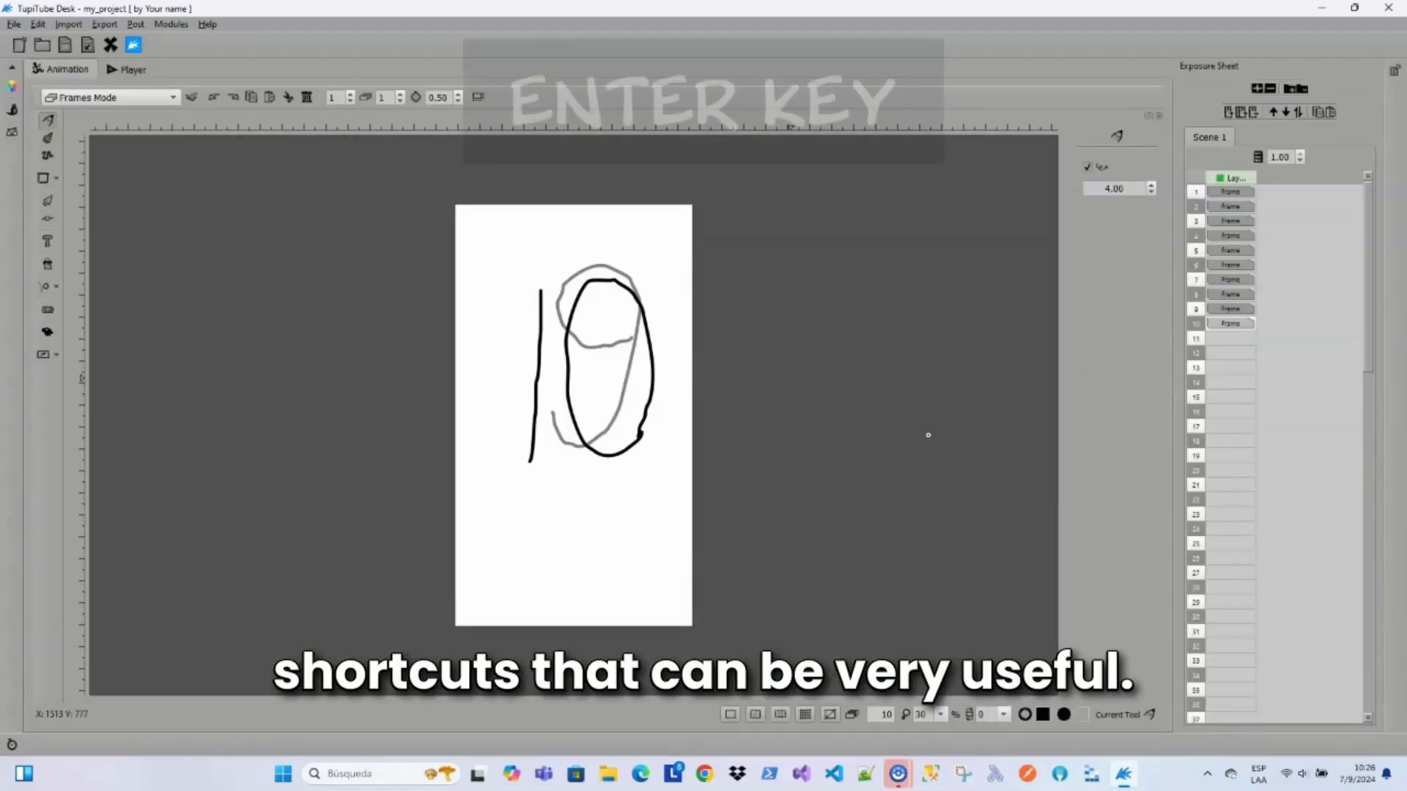
{"action": "key", "text": "Return"}
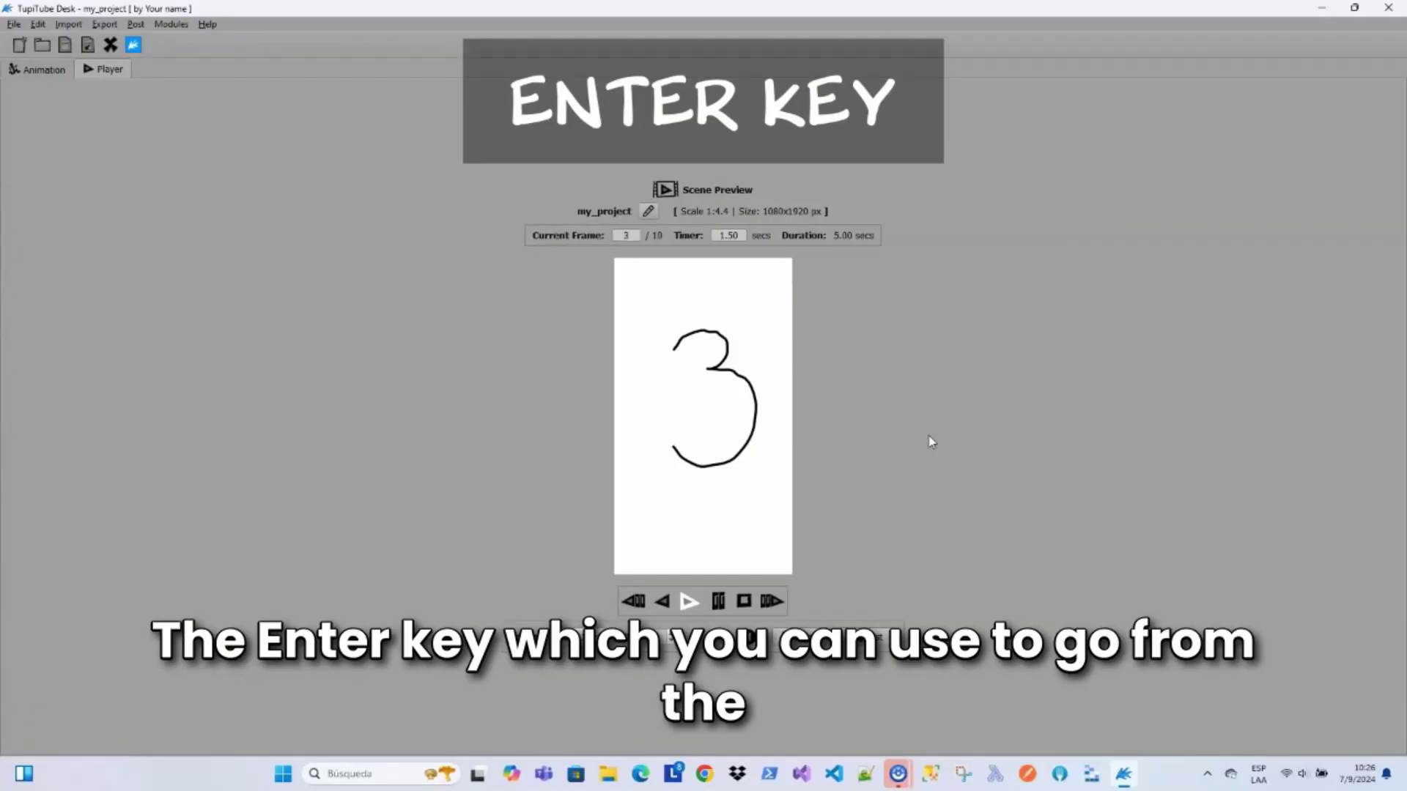
{"action": "key", "text": "Return"}
{"action": "key", "text": "Return"}
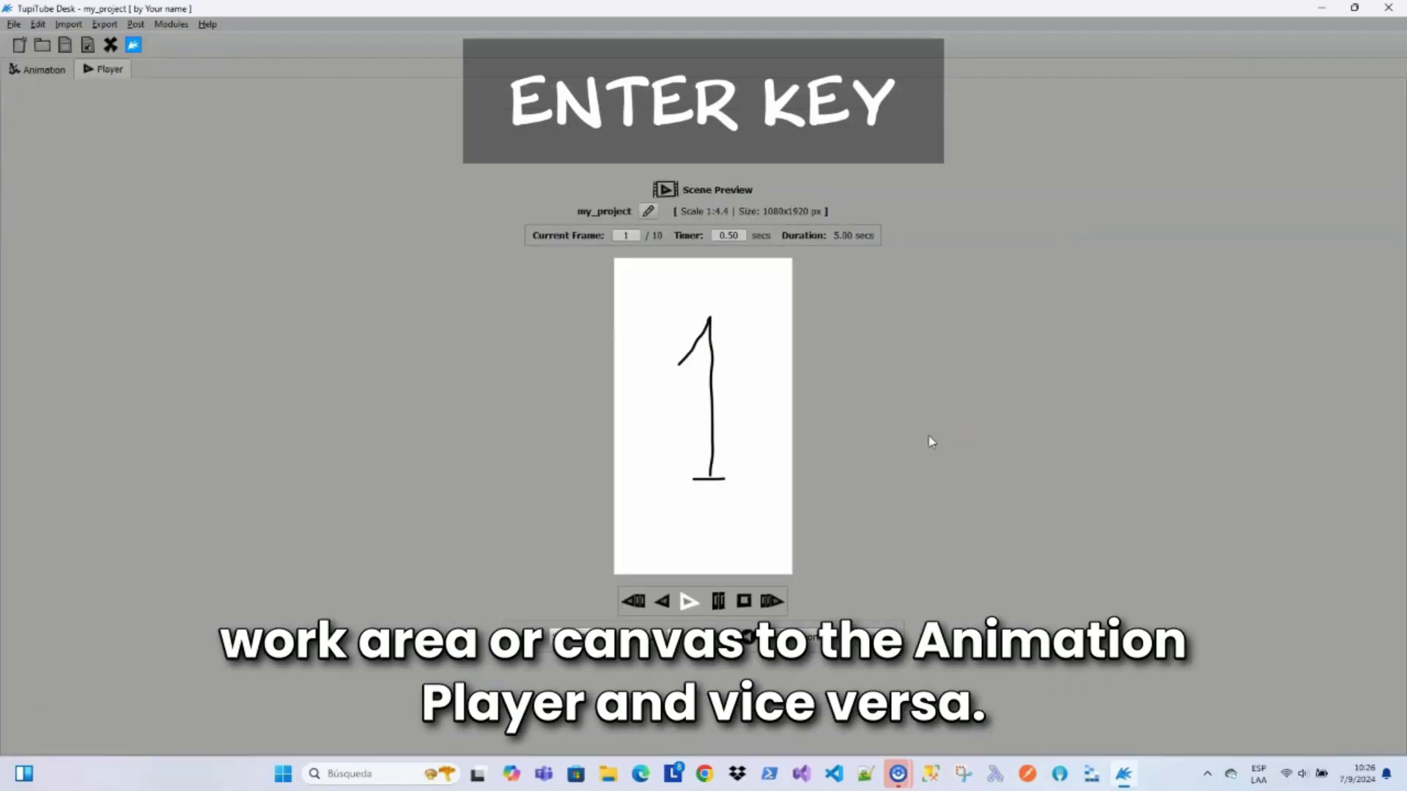
{"action": "key", "text": "Return"}
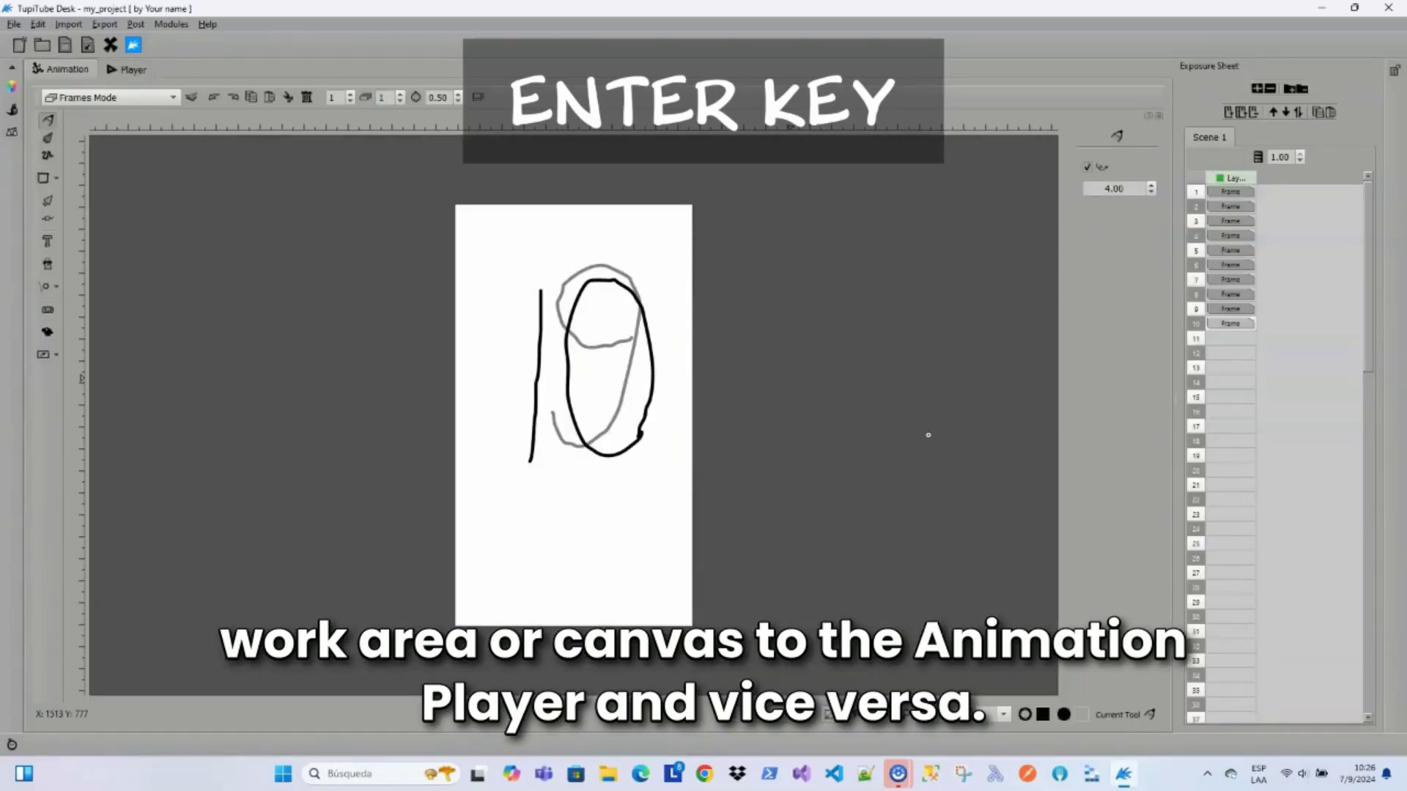
{"action": "key", "text": "Return"}
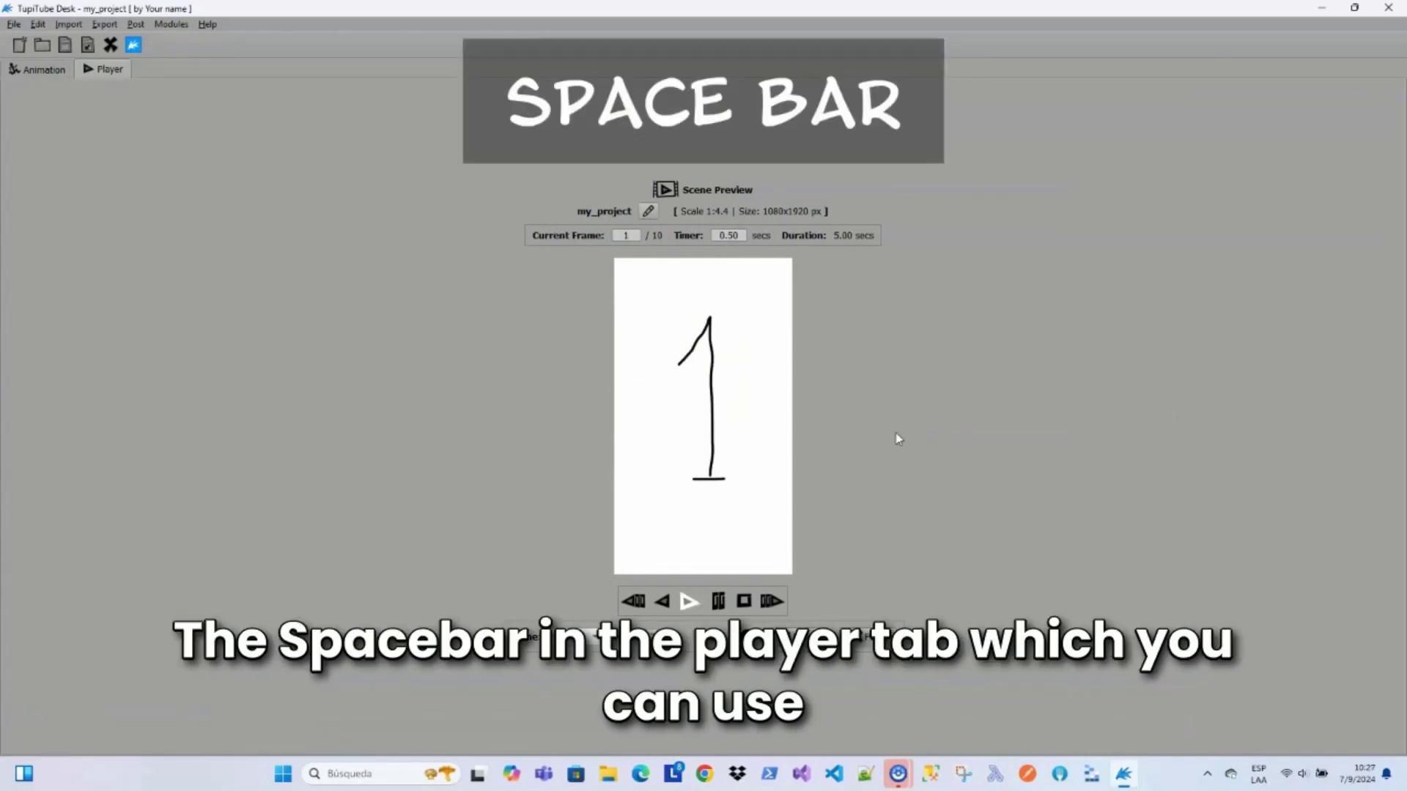
{"action": "key", "text": "space"}
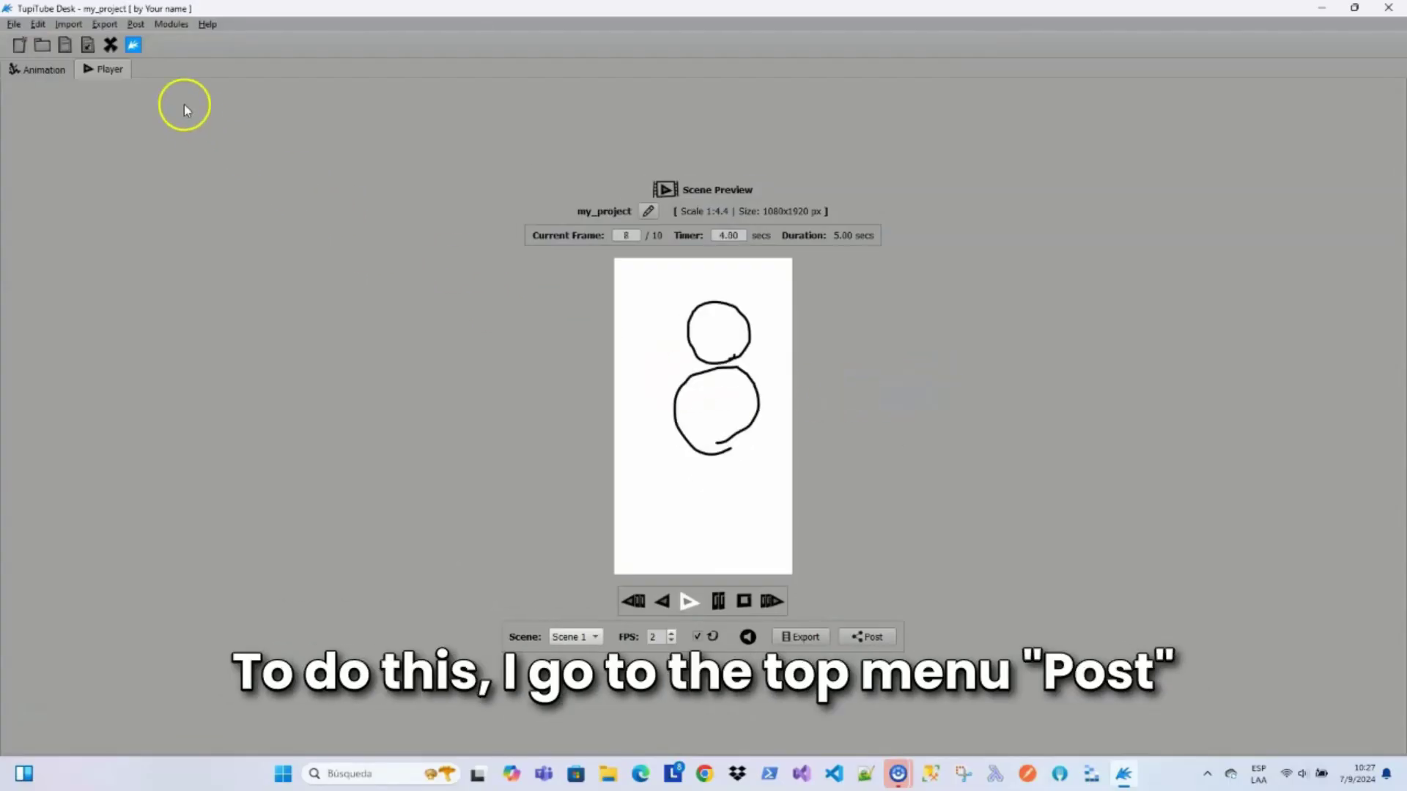
Post the animation to TupiTube titled 'My First Animation', replacing the default description.
{"action": "left_click", "coordinate": [136, 24]}
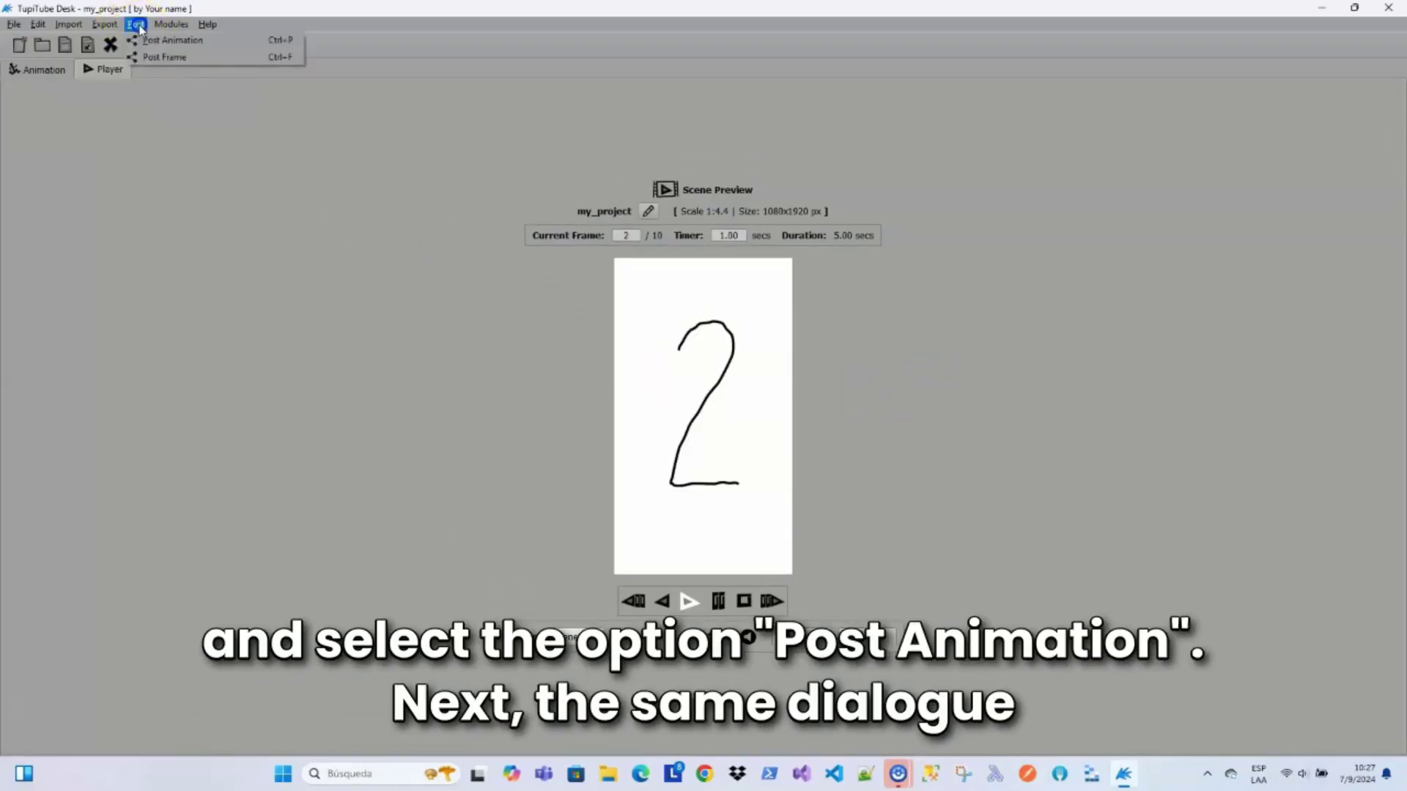
{"action": "left_click", "coordinate": [232, 40]}
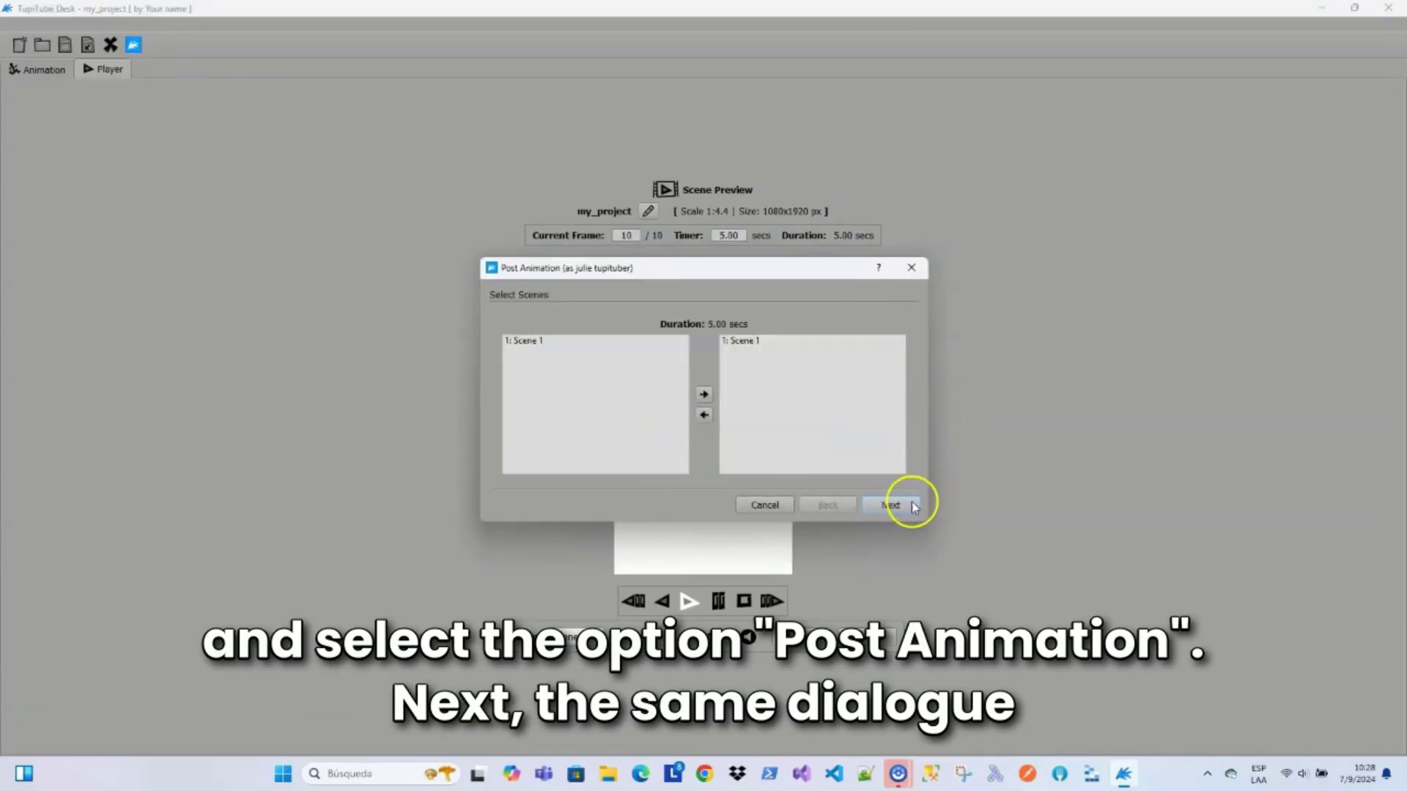
{"action": "left_click", "coordinate": [891, 506]}
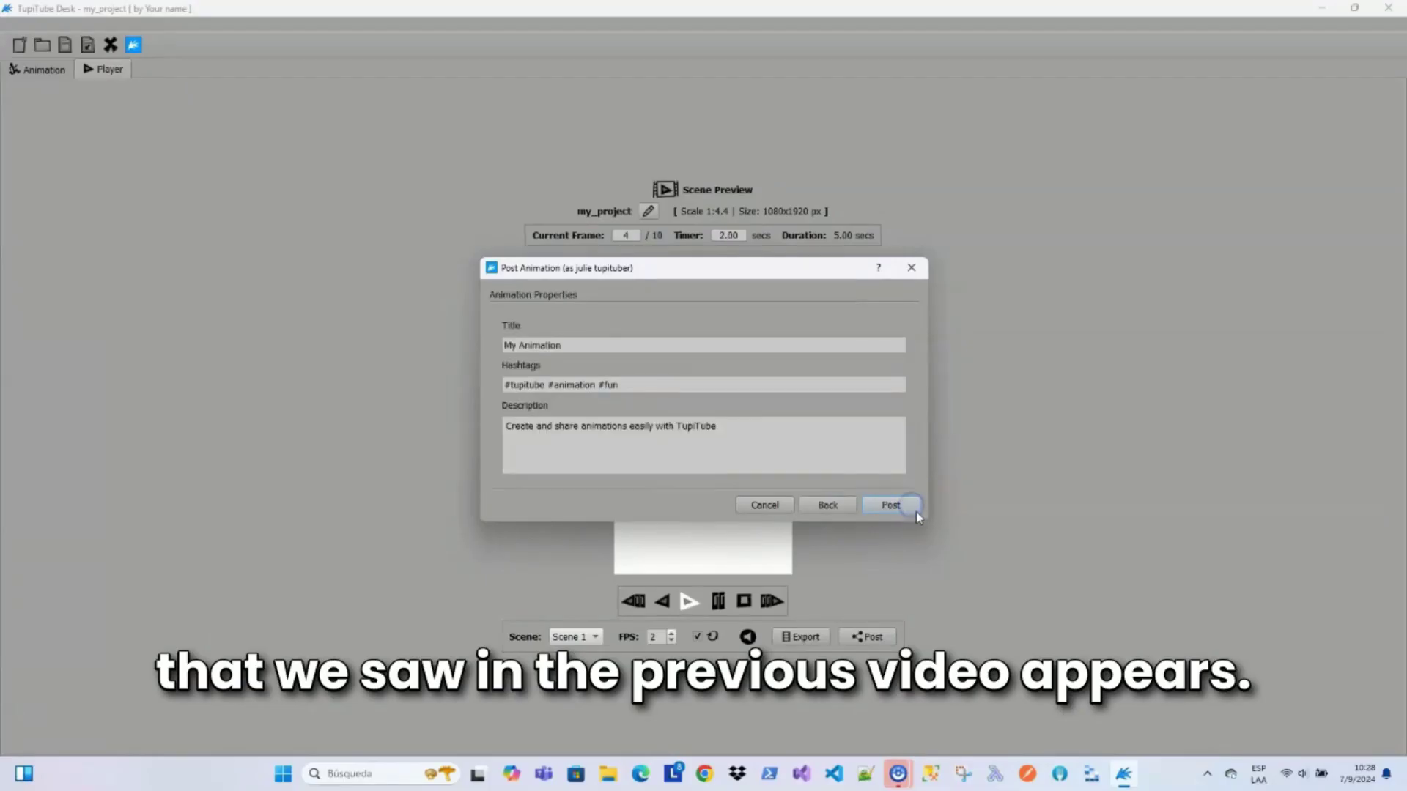
{"action": "left_click", "coordinate": [595, 345]}
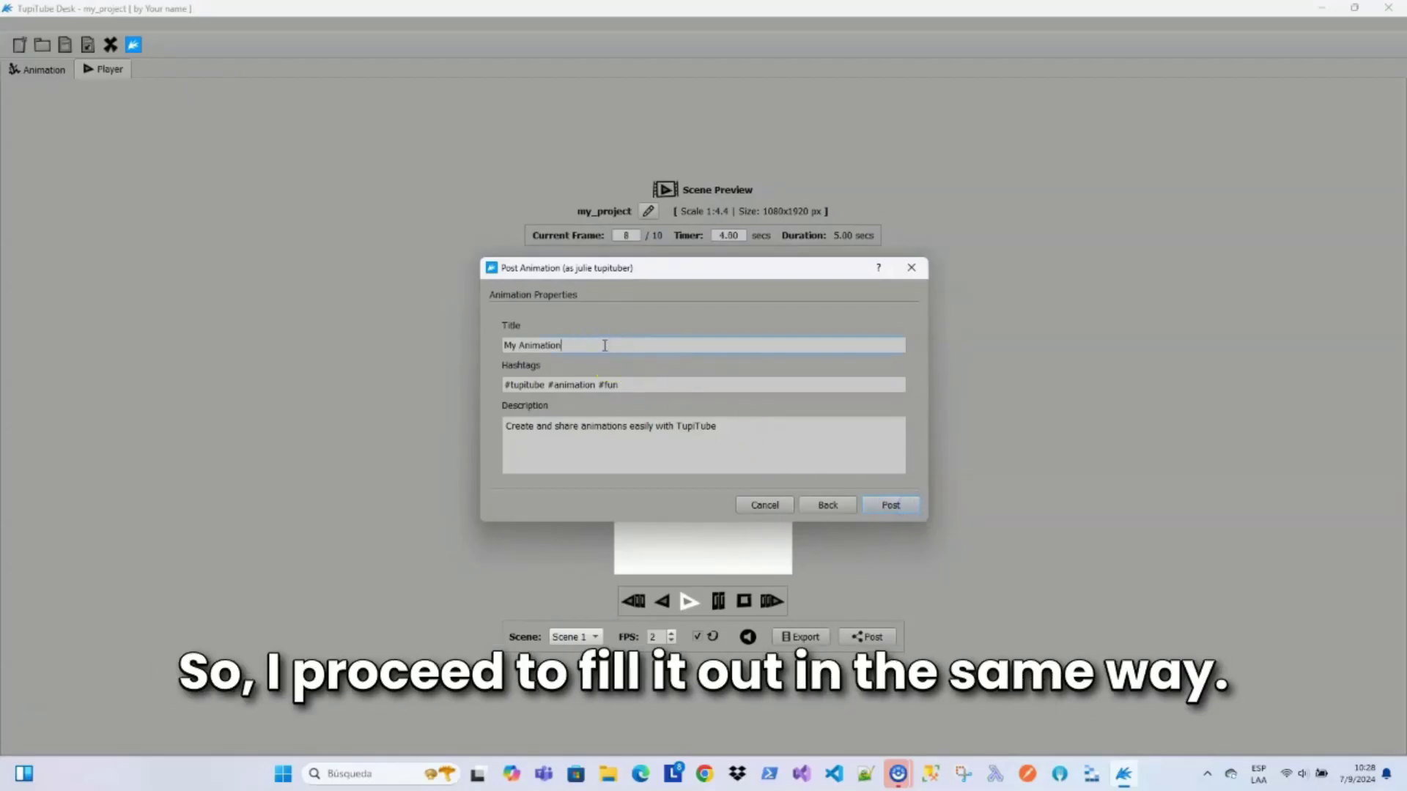
{"action": "key", "text": "BackSpace"}
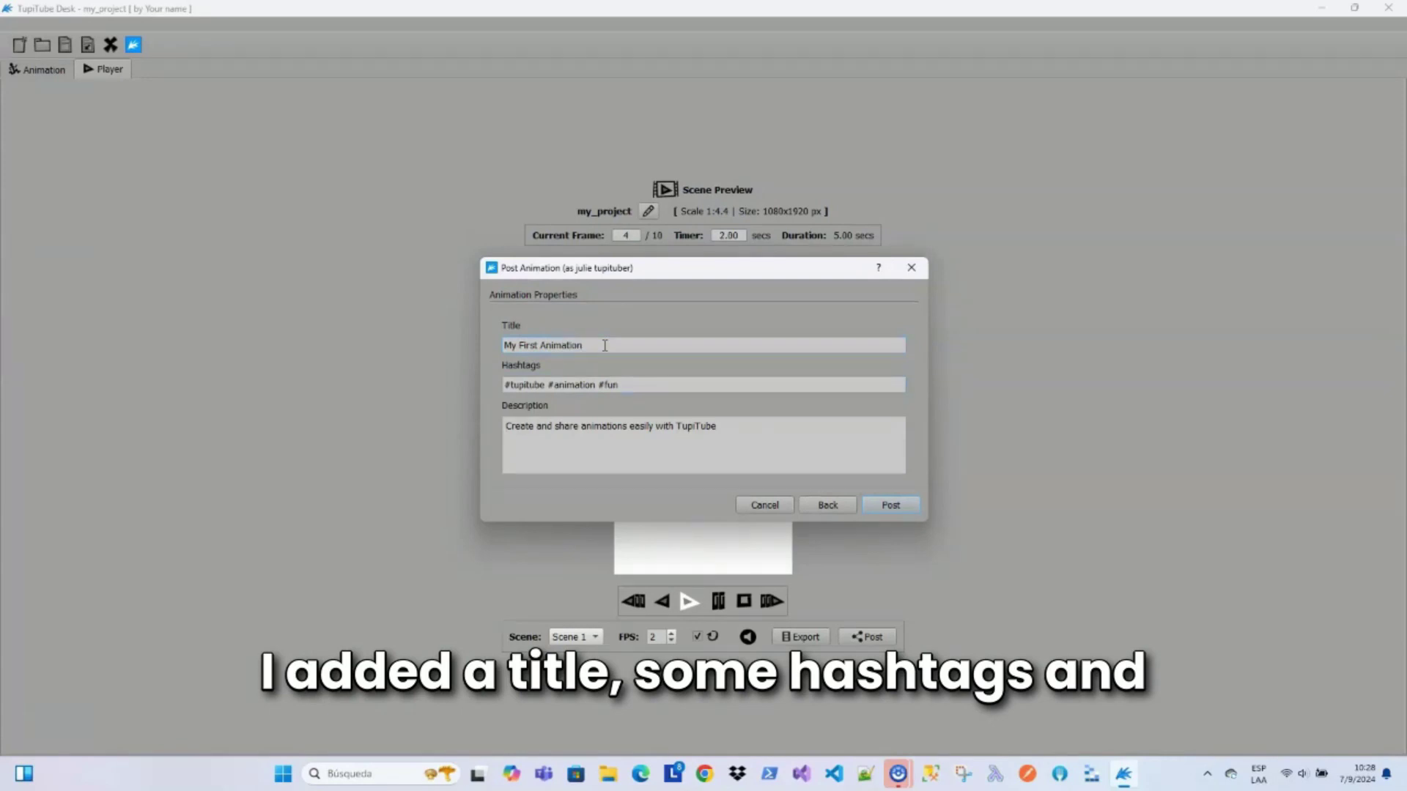
{"action": "key", "text": "ctrl+a"}
{"action": "key", "text": "BackSpace"}
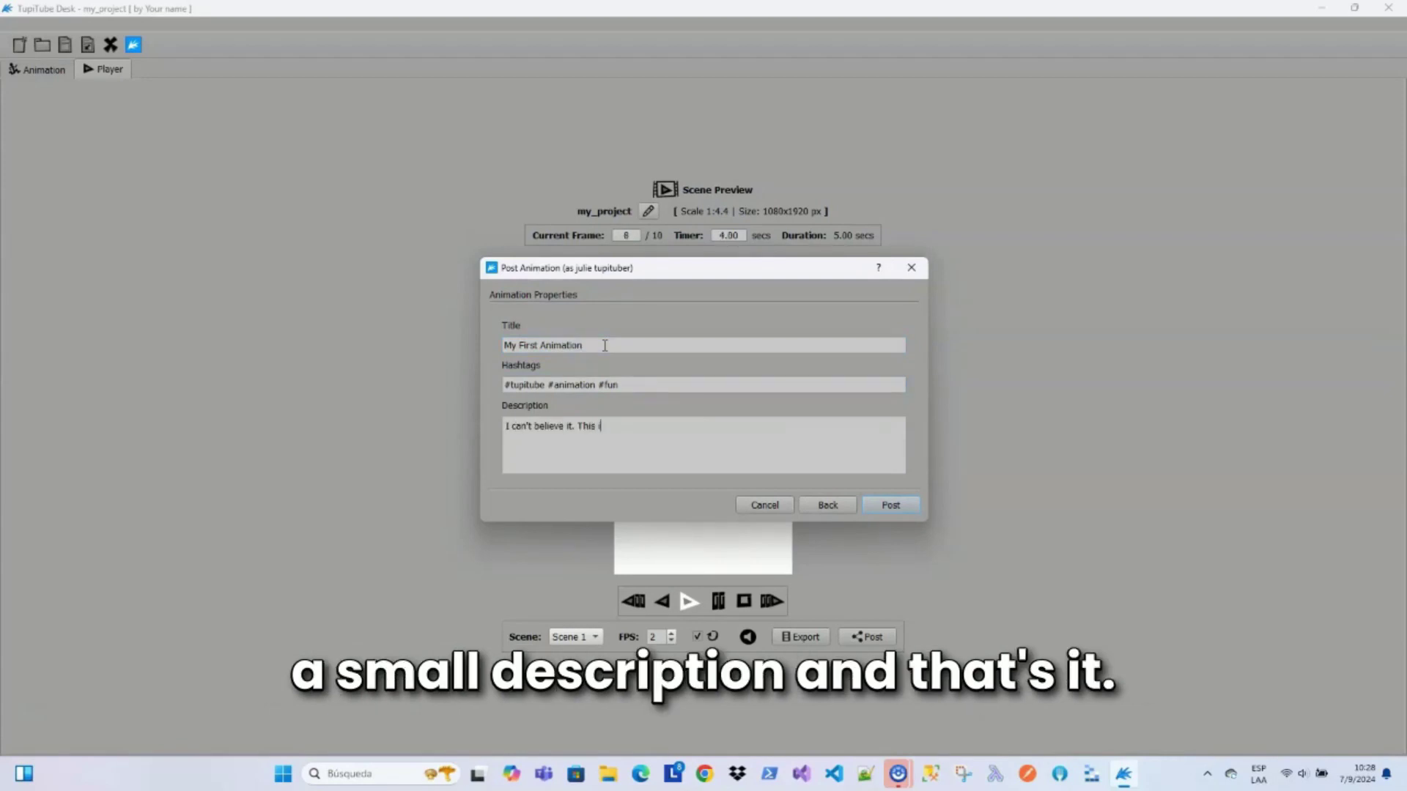
{"action": "left_click", "coordinate": [905, 504]}
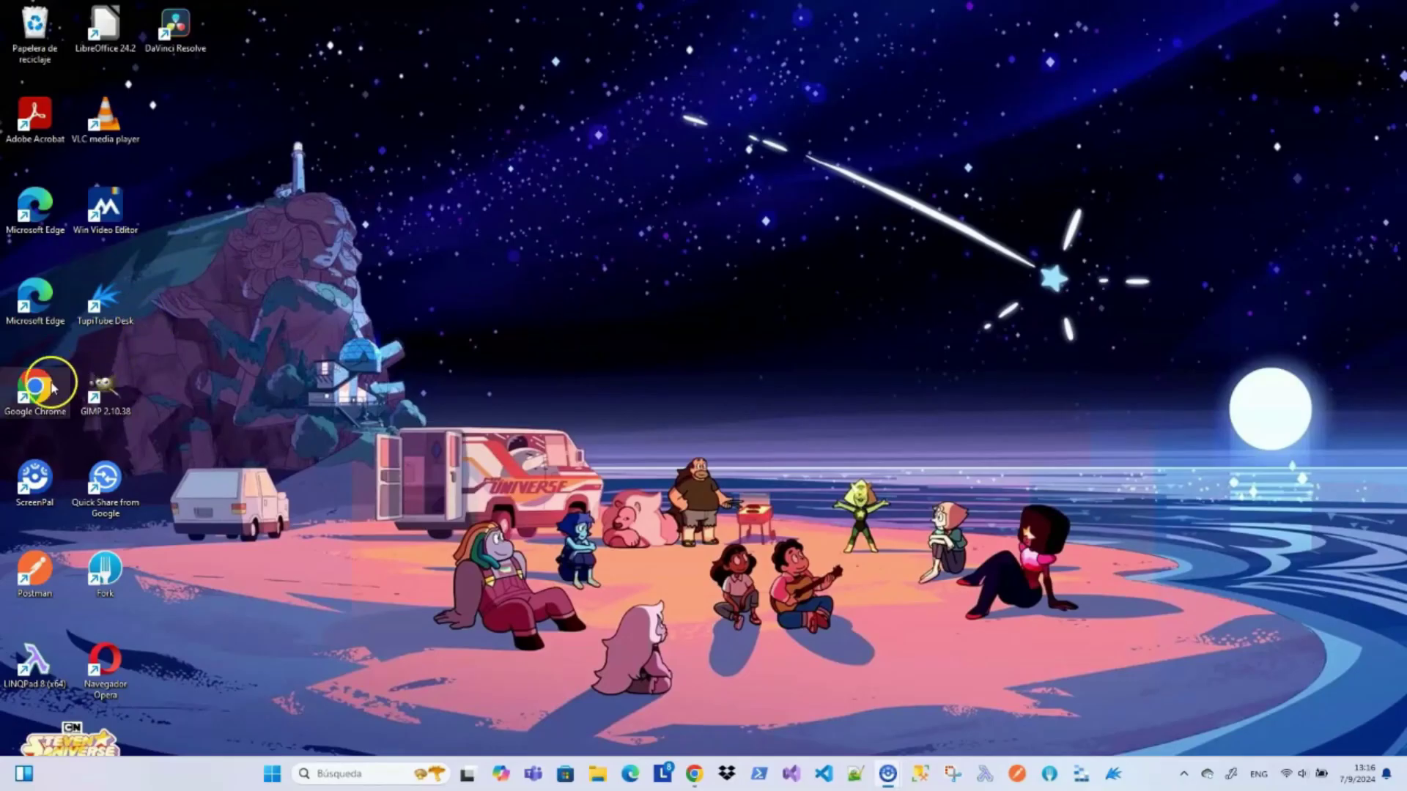
Launch Chrome and scroll the tupitube.com dashboard to the 'My First Animation' post.
{"action": "double_click", "coordinate": [35, 389]}
{"action": "scroll", "coordinate": [1018, 574], "scroll_direction": "down", "scroll_amount": 15}
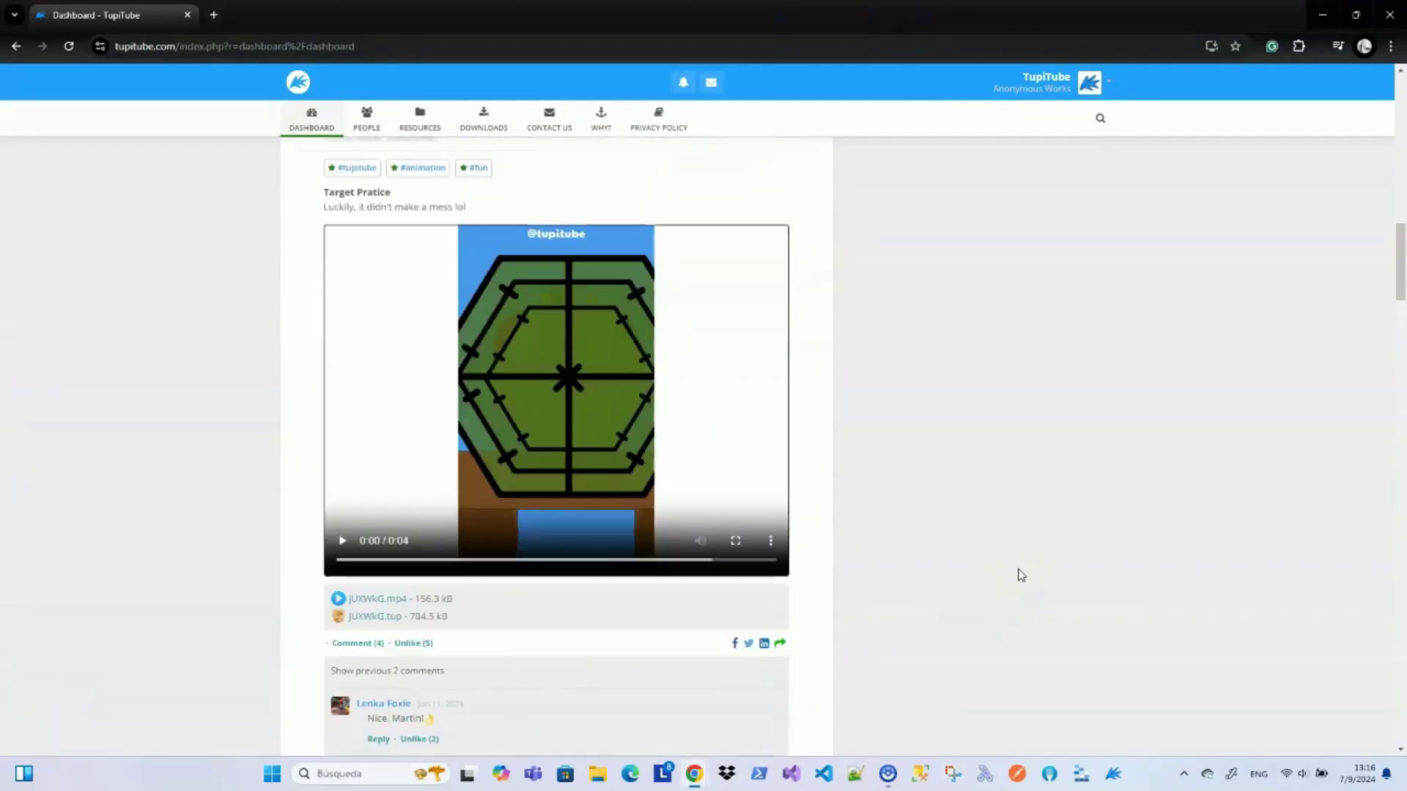
{"action": "scroll", "coordinate": [1029, 574], "scroll_direction": "up", "scroll_amount": 8}
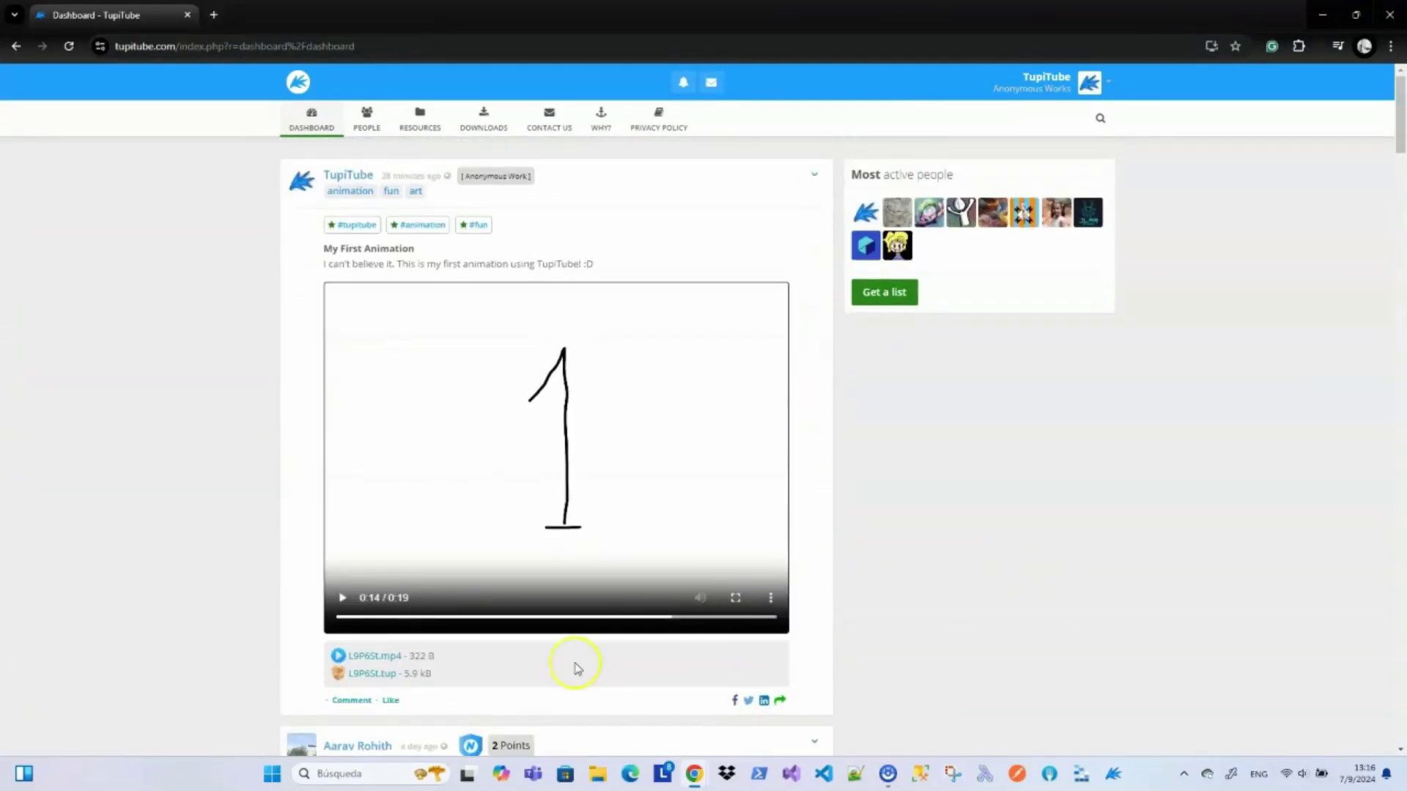